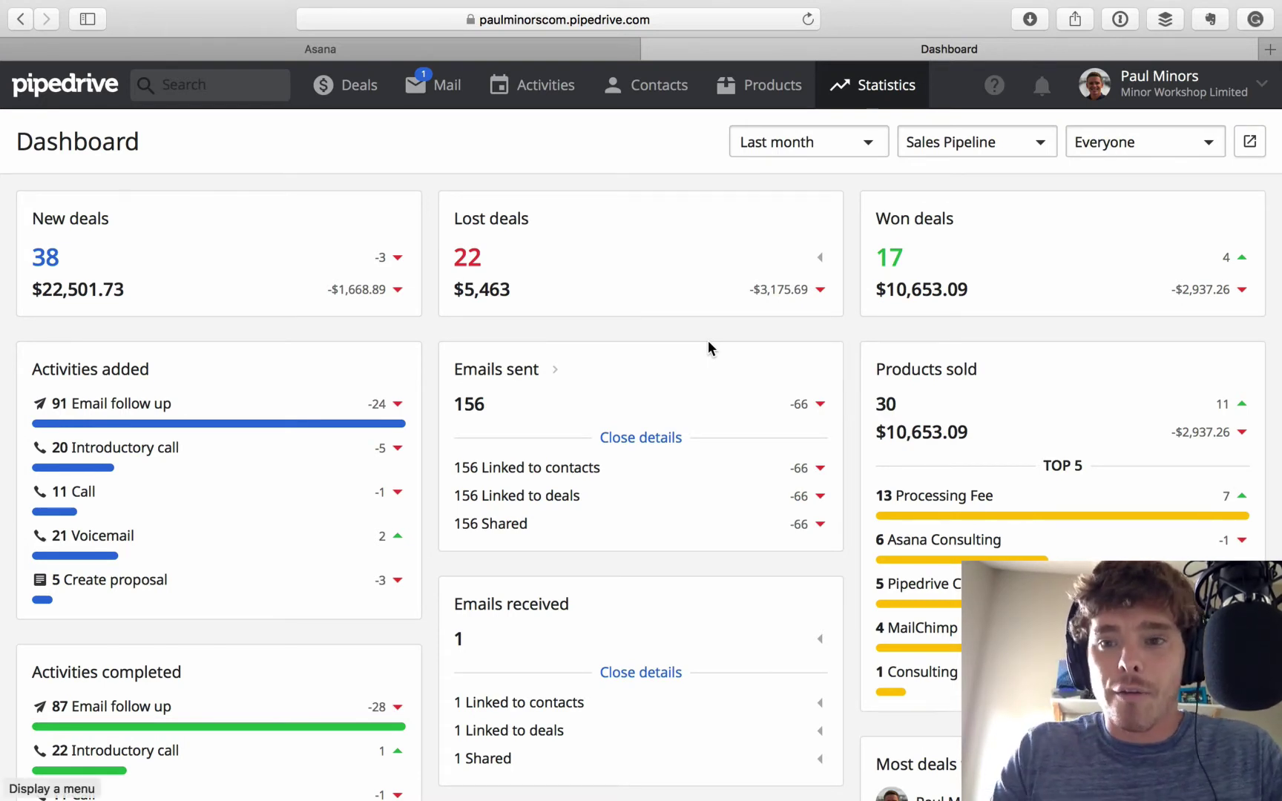
Glance at the reference notes, then scroll the Statistics dashboard.
key(super+shift+e)
key(Escape)
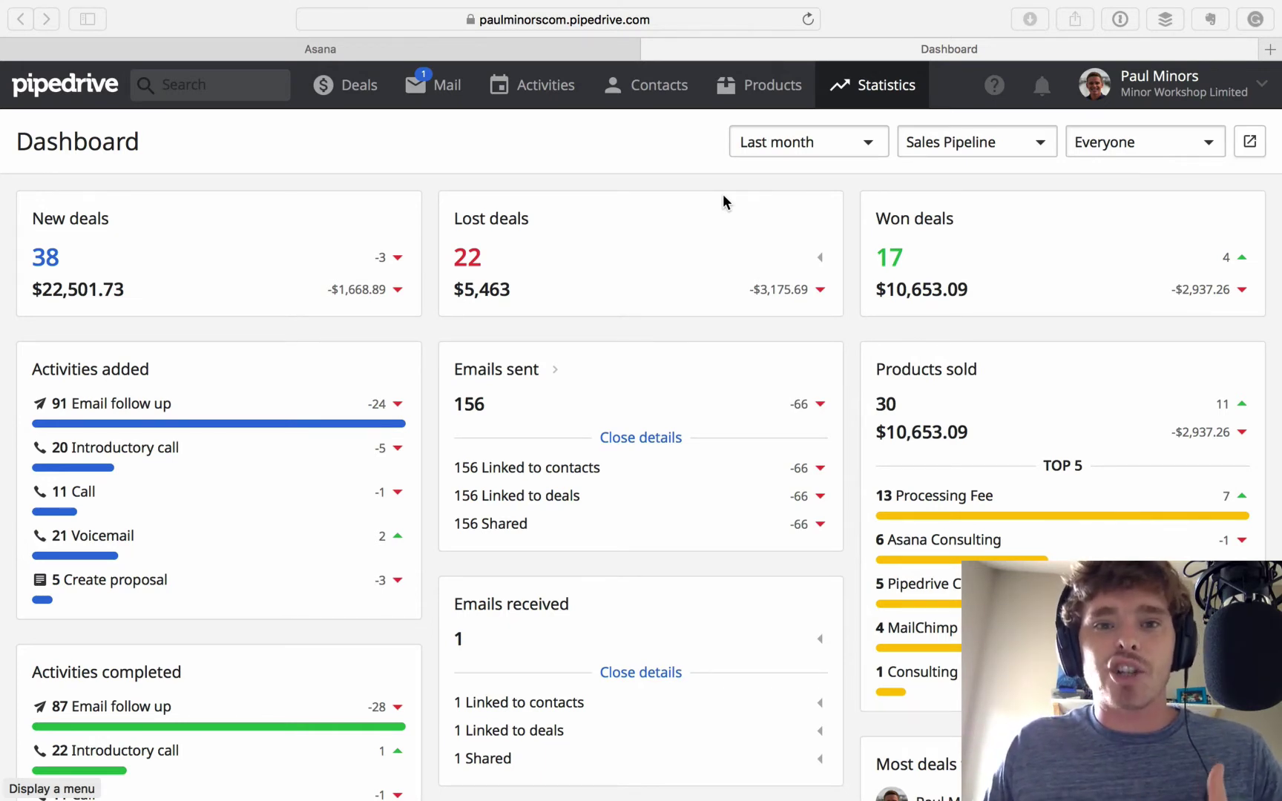
click(621, 121)
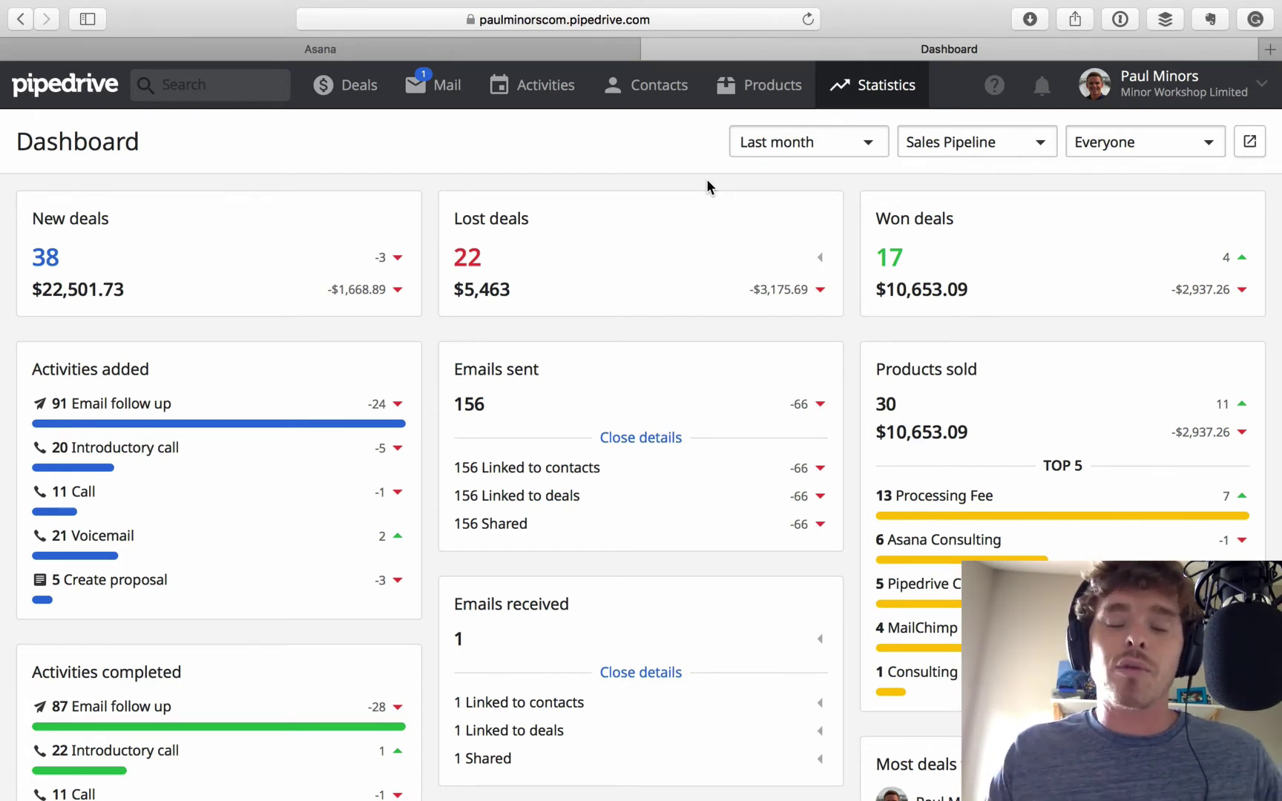
scroll(532, 334, down, 5)
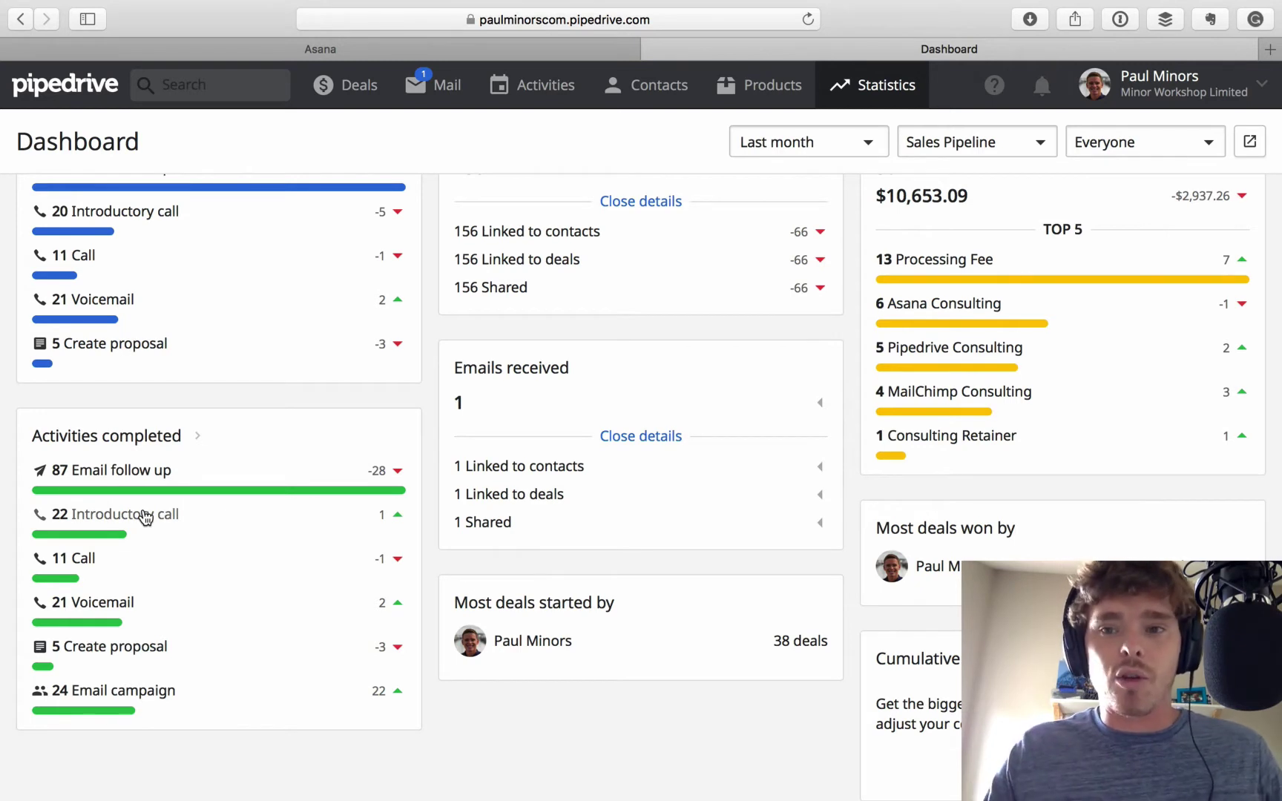
Check the Everyone user filter without changing it, then open the account menu.
click(1161, 147)
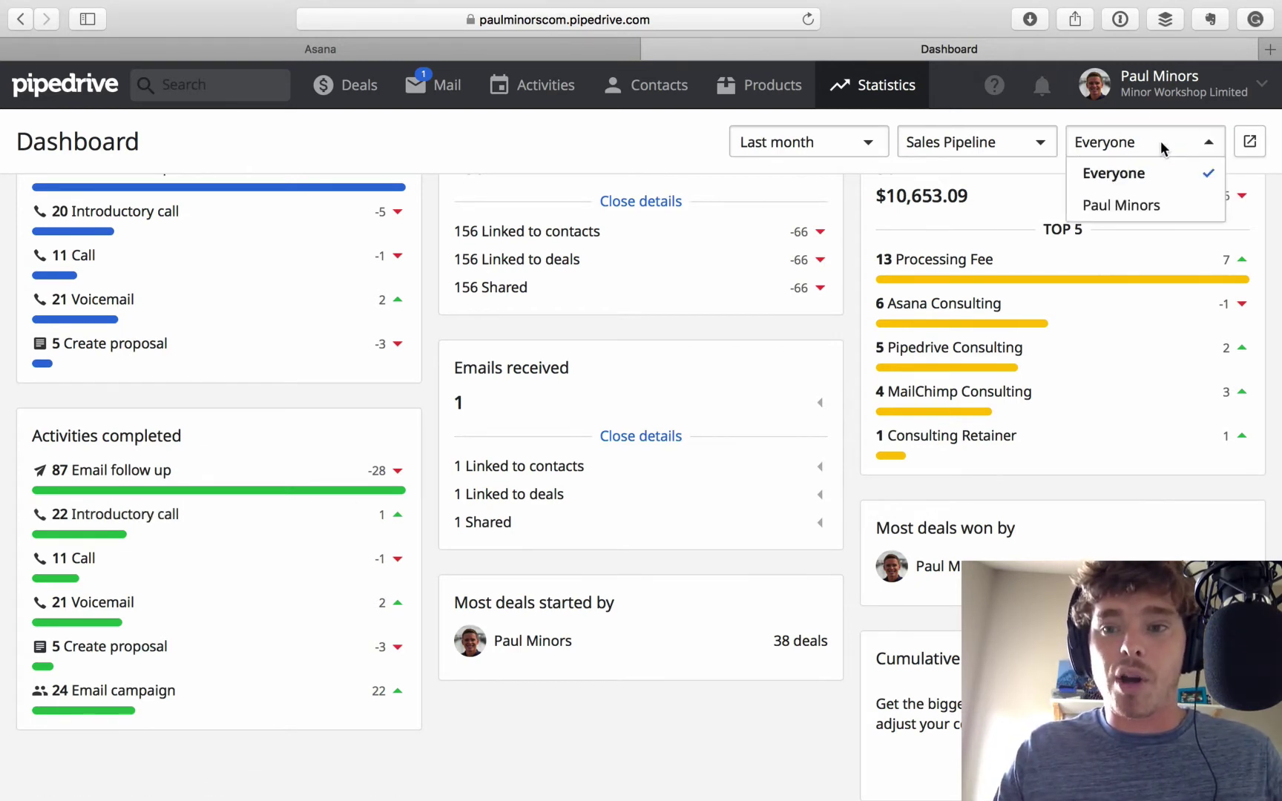
click(674, 142)
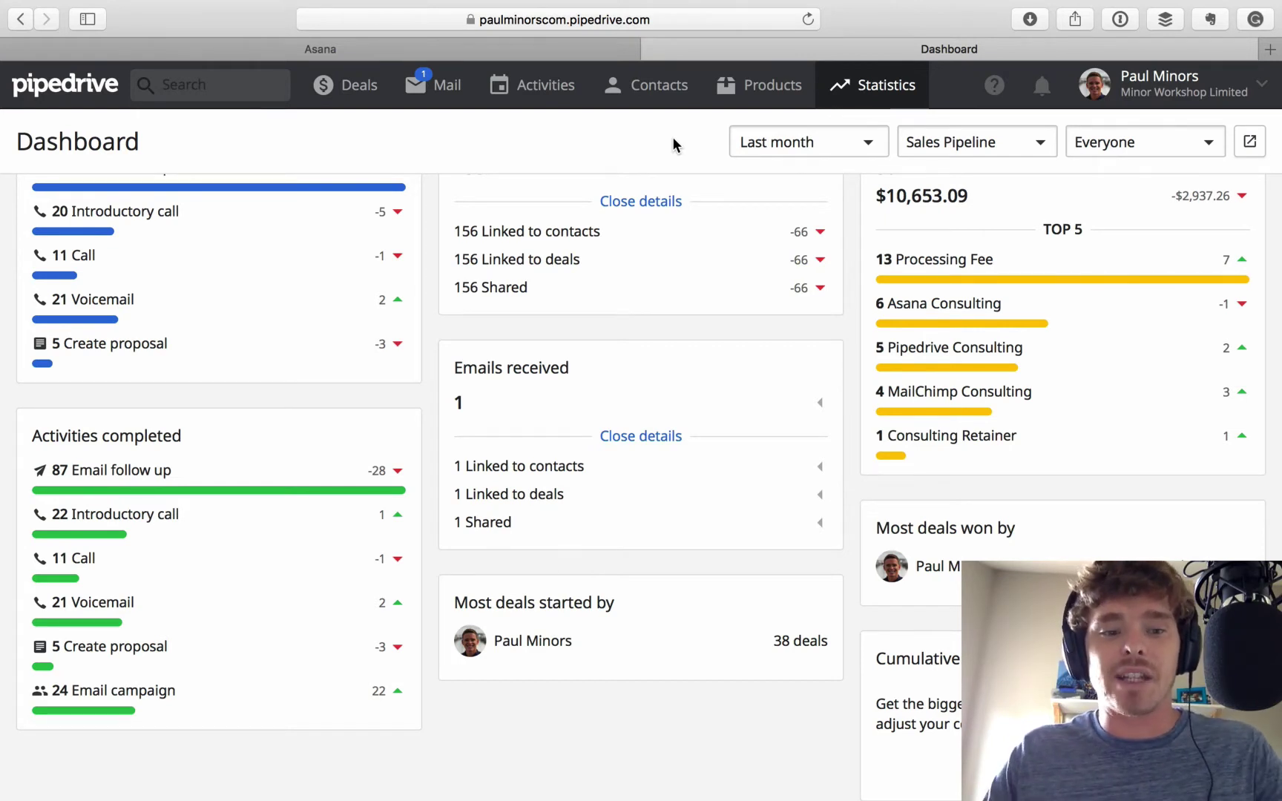
click(1183, 85)
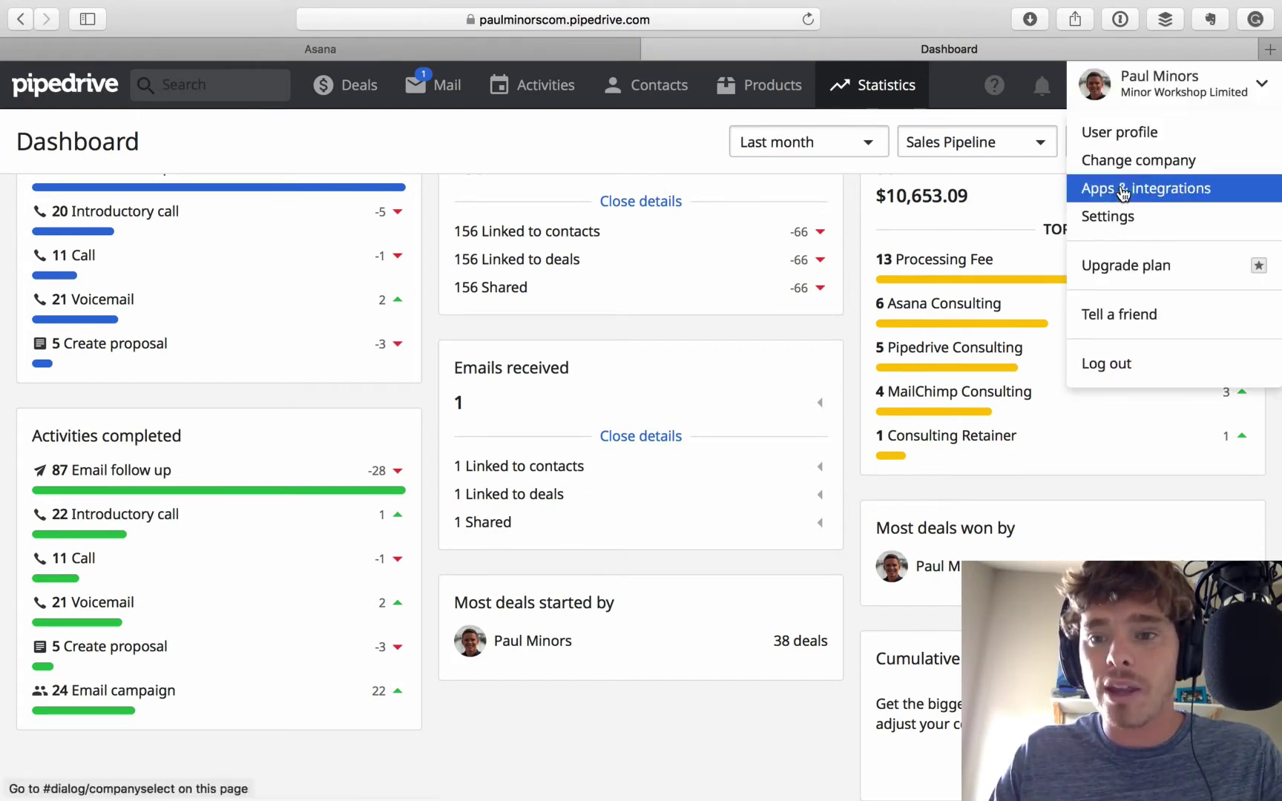
Open Settings in a new tab and go to Company settings > Activity types.
super+click(1109, 221)
click(1009, 49)
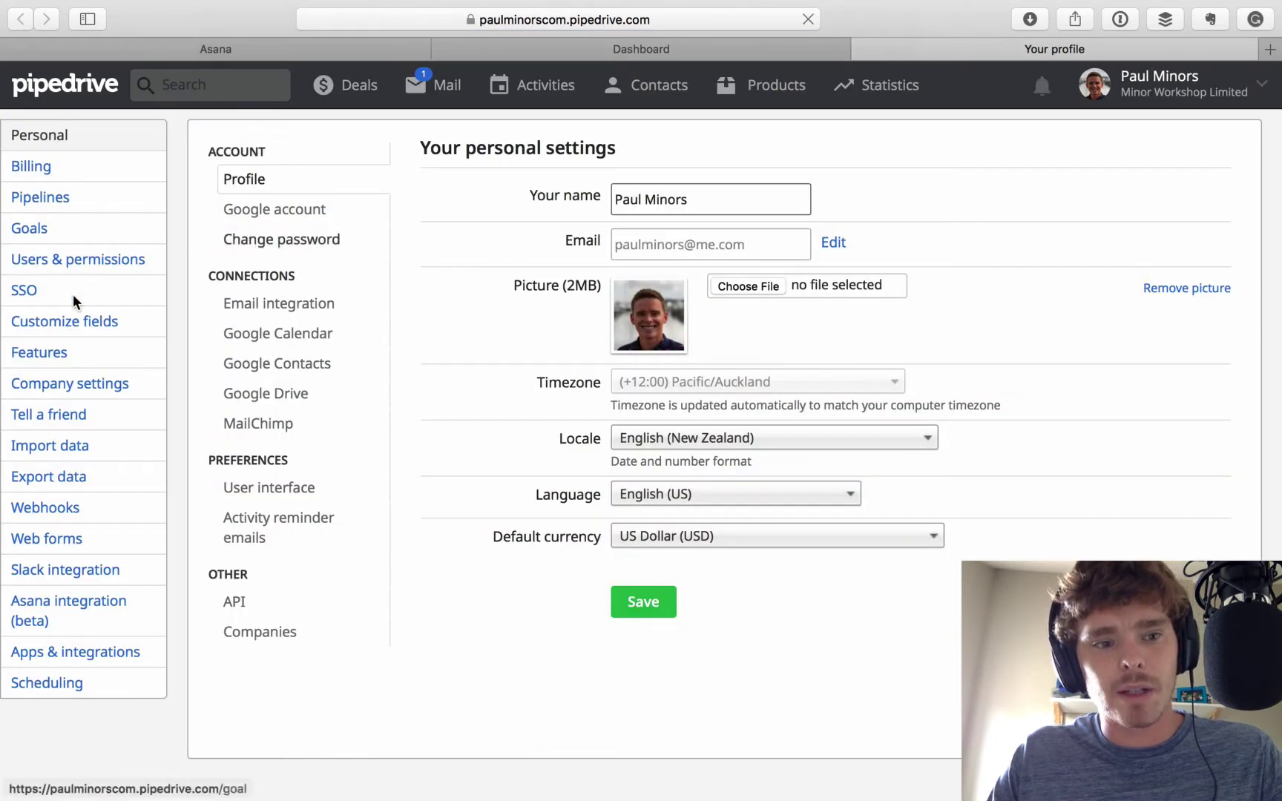
click(98, 384)
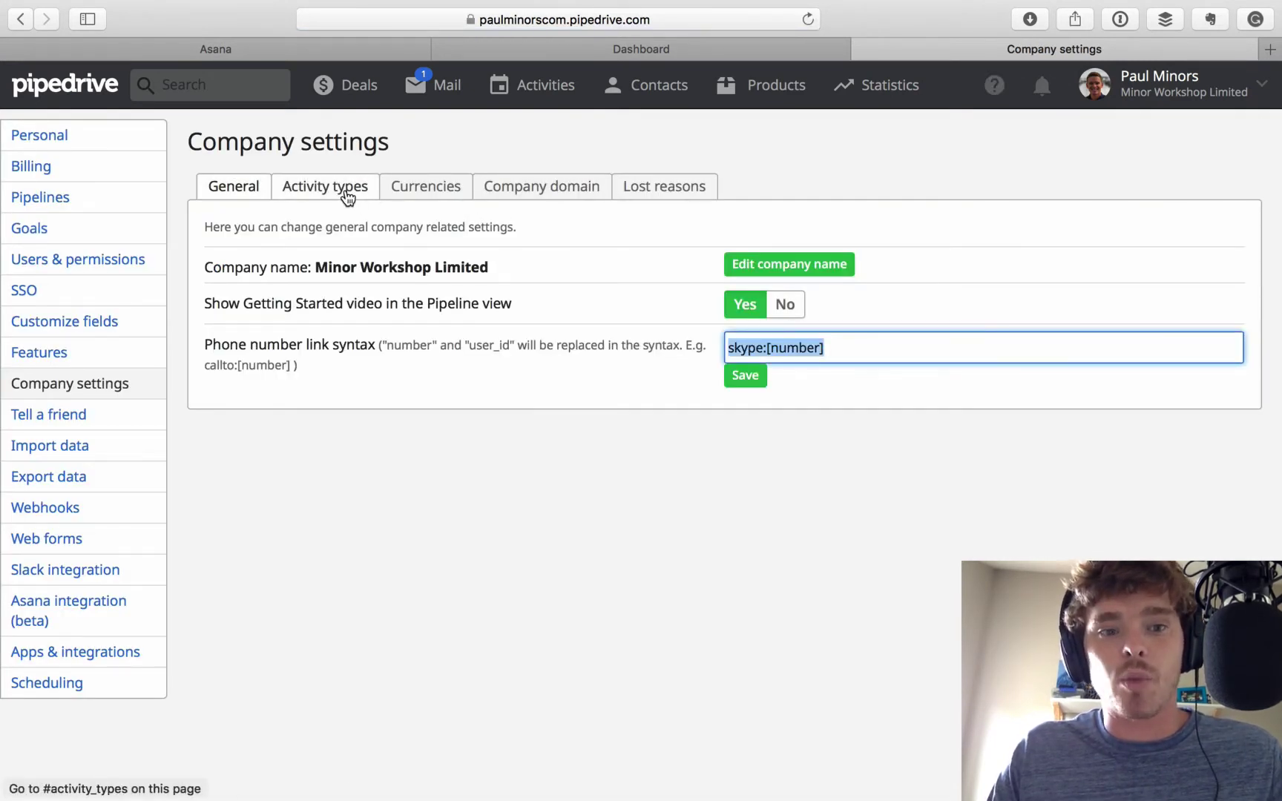
click(347, 189)
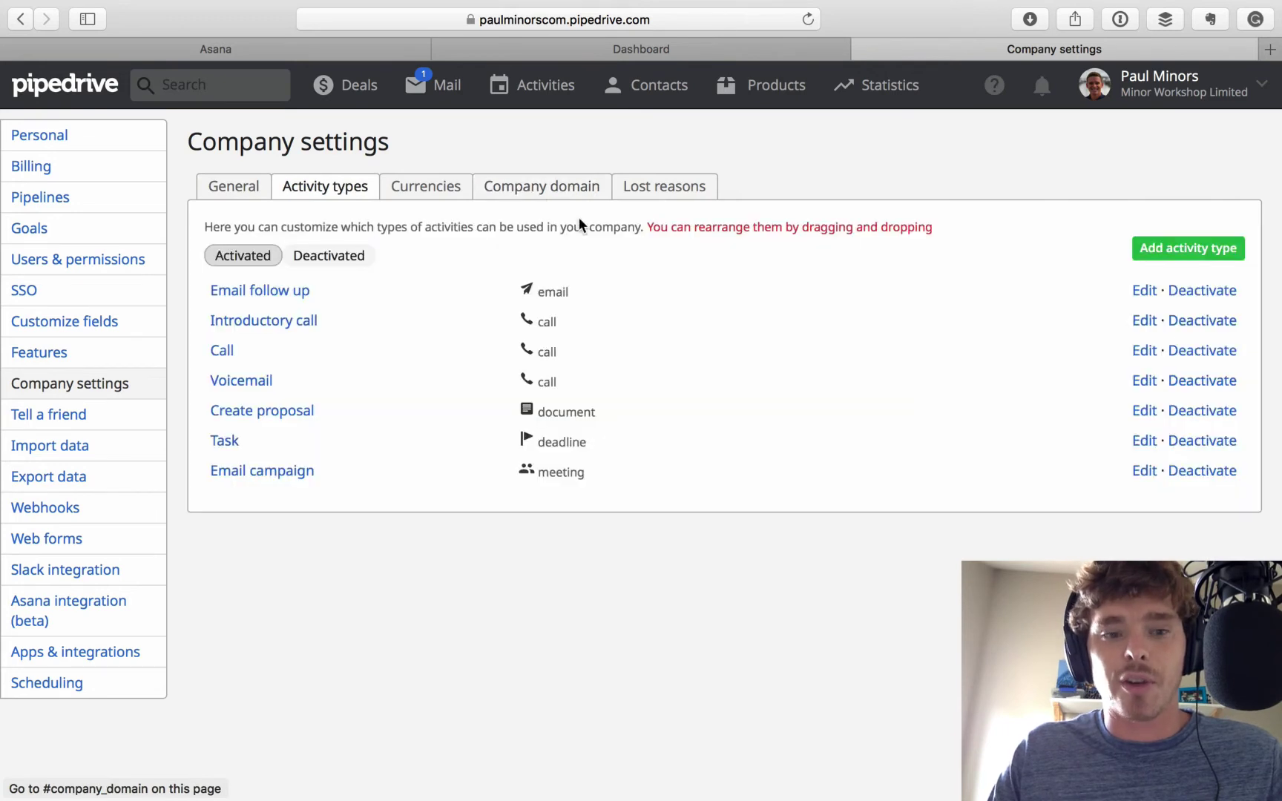
Add a 'Meeting' activity type with the people icon and save it.
click(1172, 249)
text(Mee)
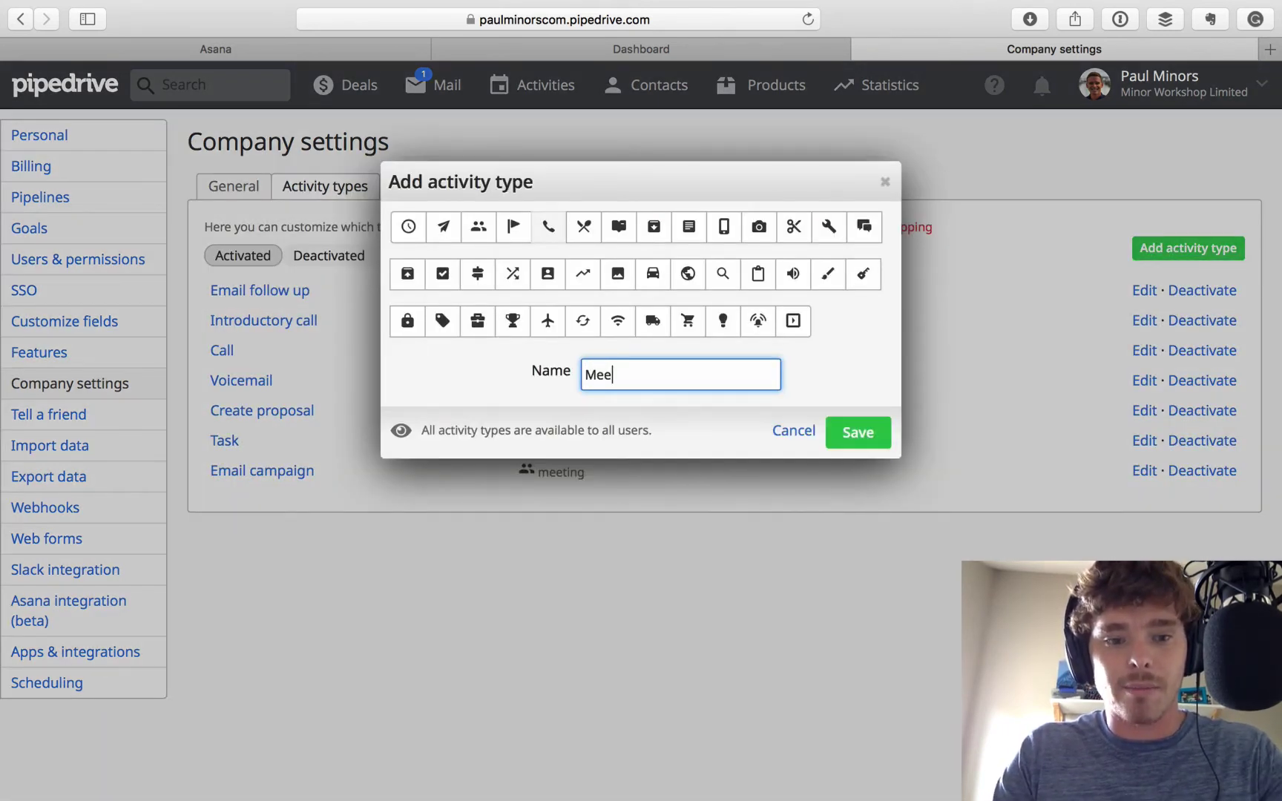
text(ting)
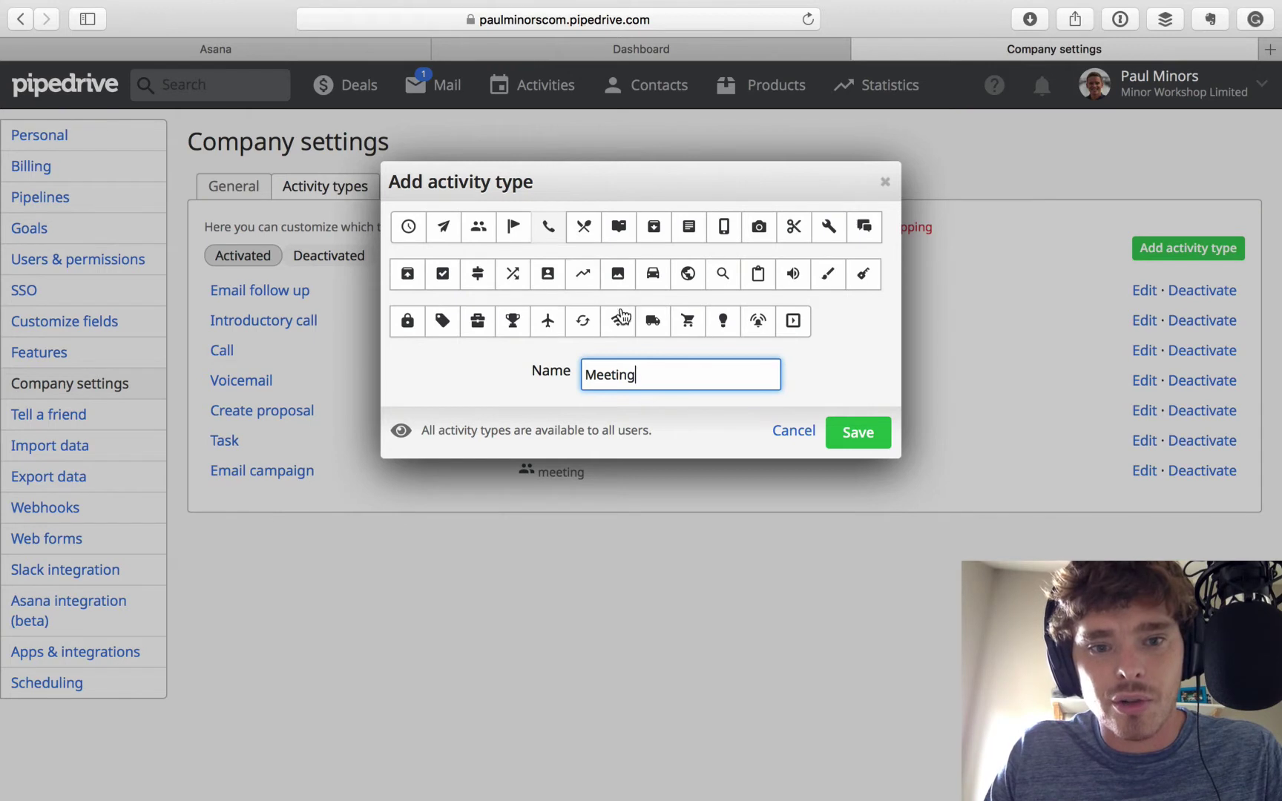
click(481, 228)
click(856, 438)
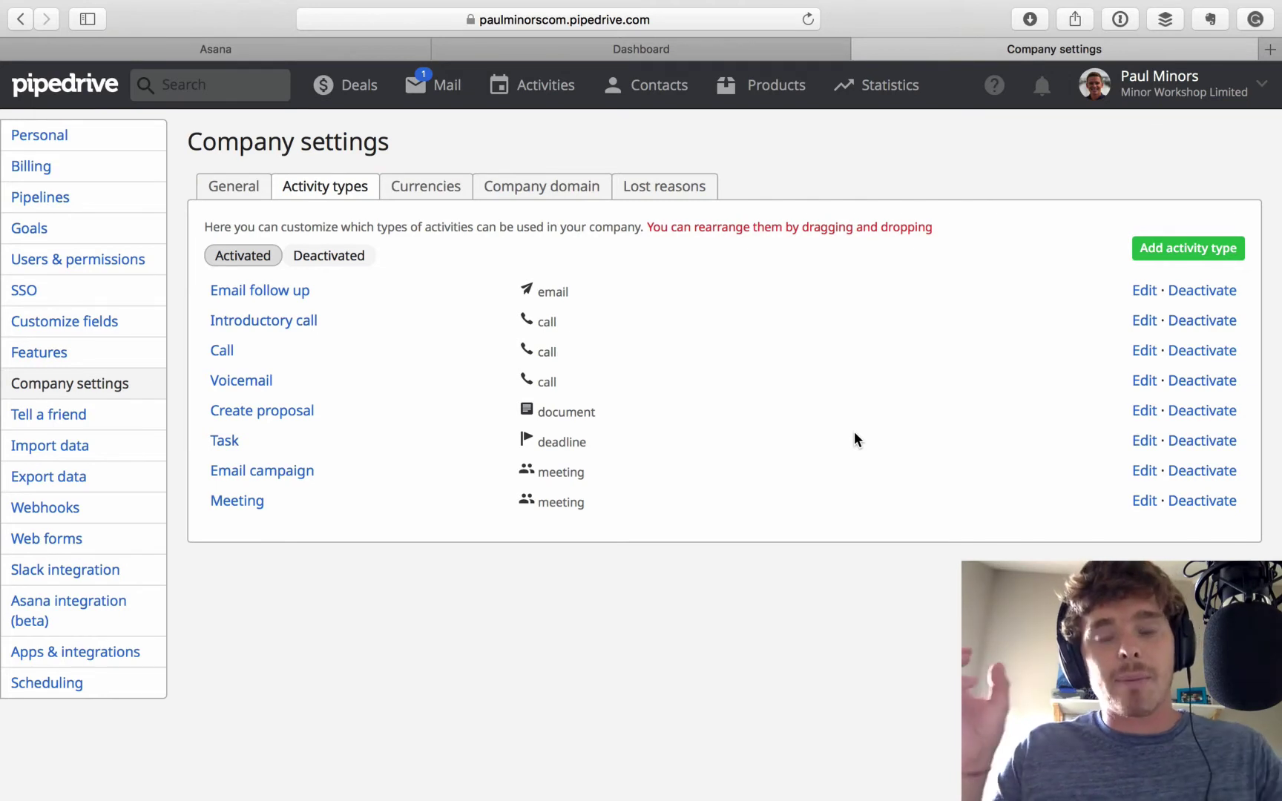
key(ctrl+shift+Tab)
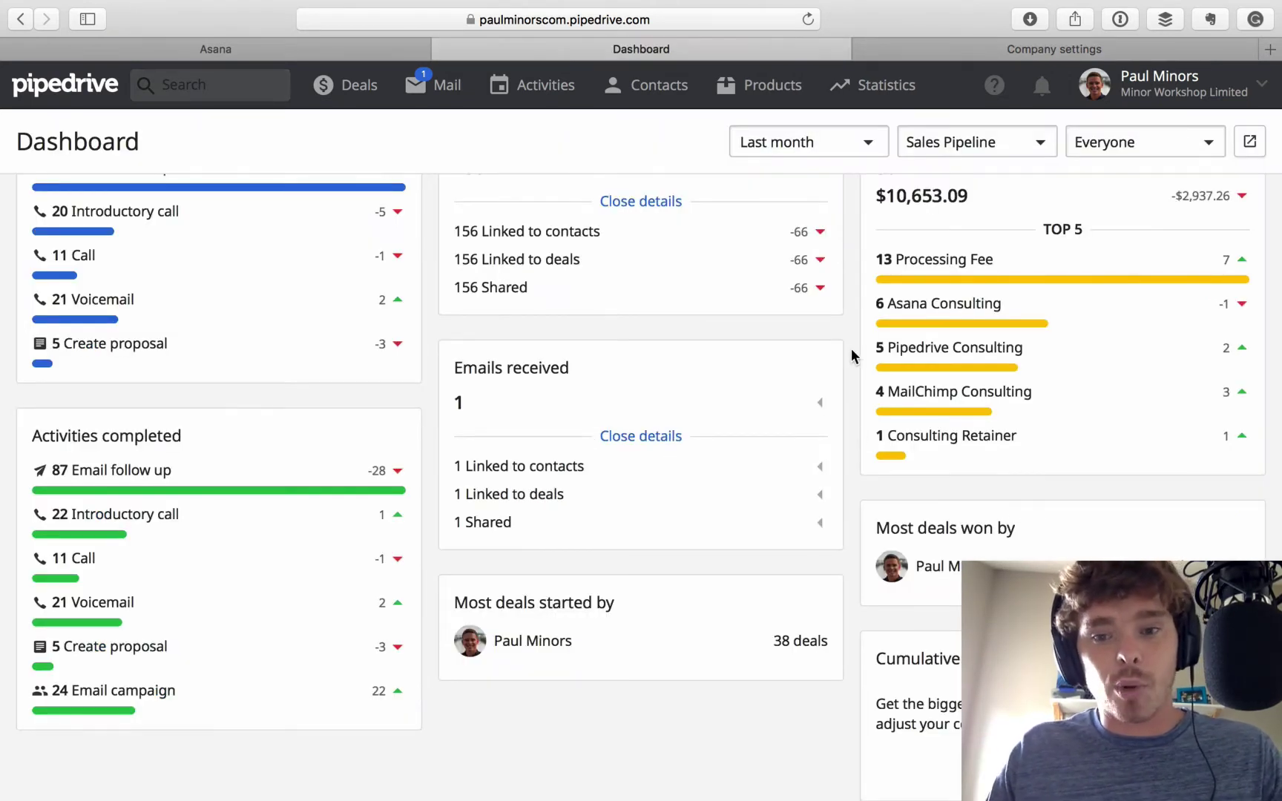
Scroll the dashboard and review the notes on tracking activities and lost reasons.
scroll(845, 354, up, 5)
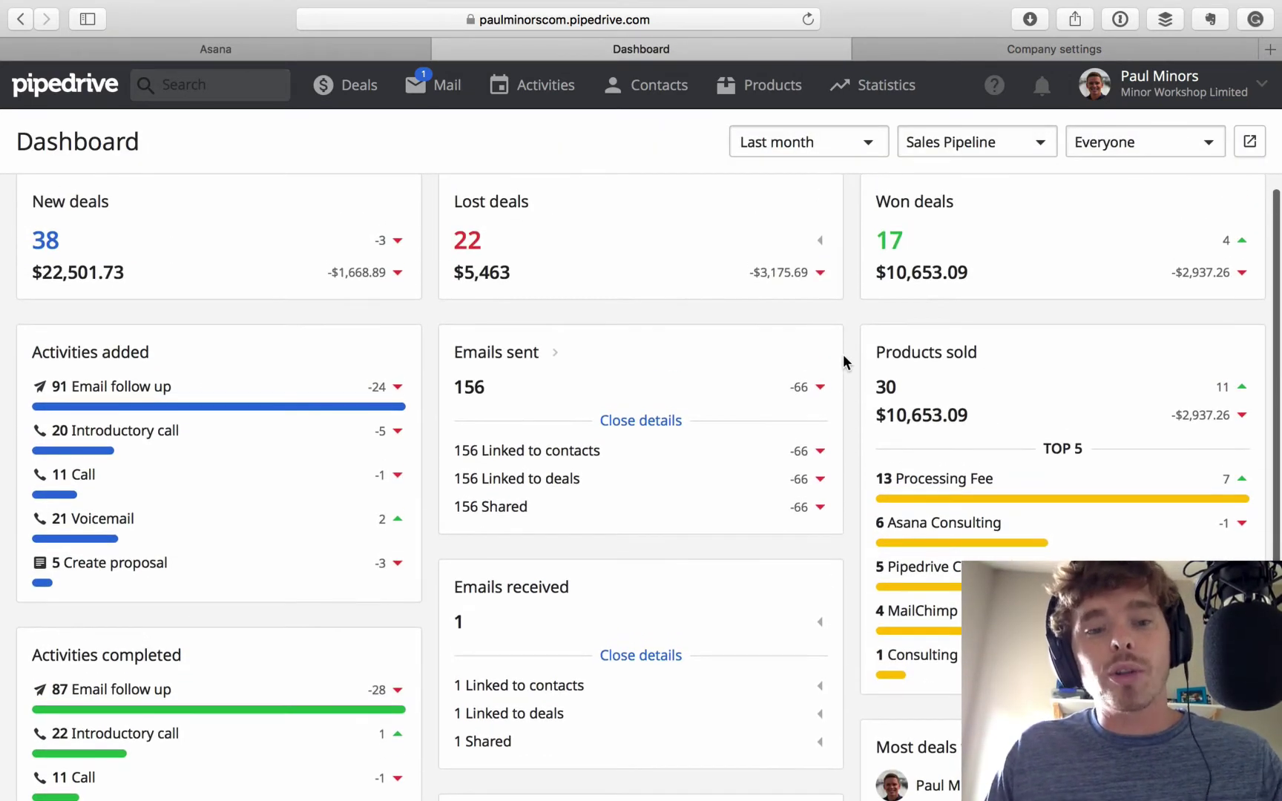
scroll(745, 417, down, 3)
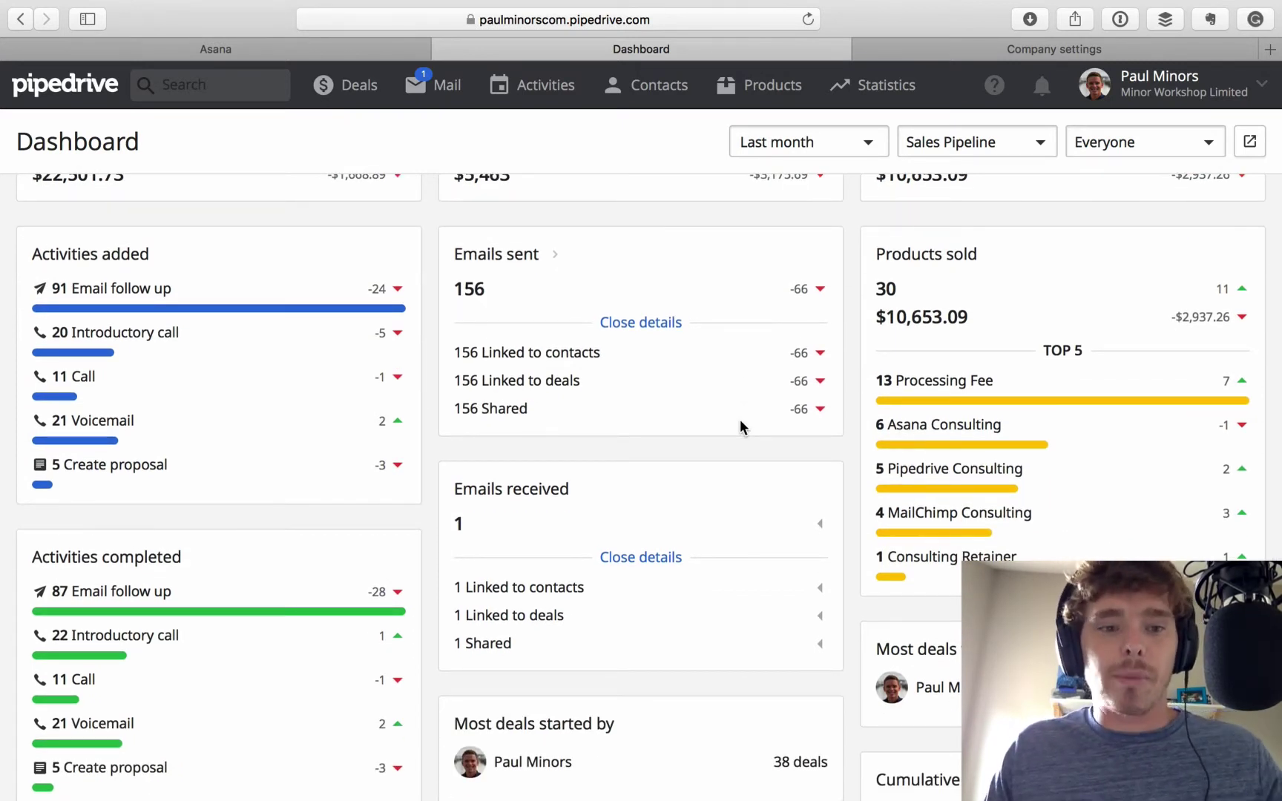
key(alt+super+e)
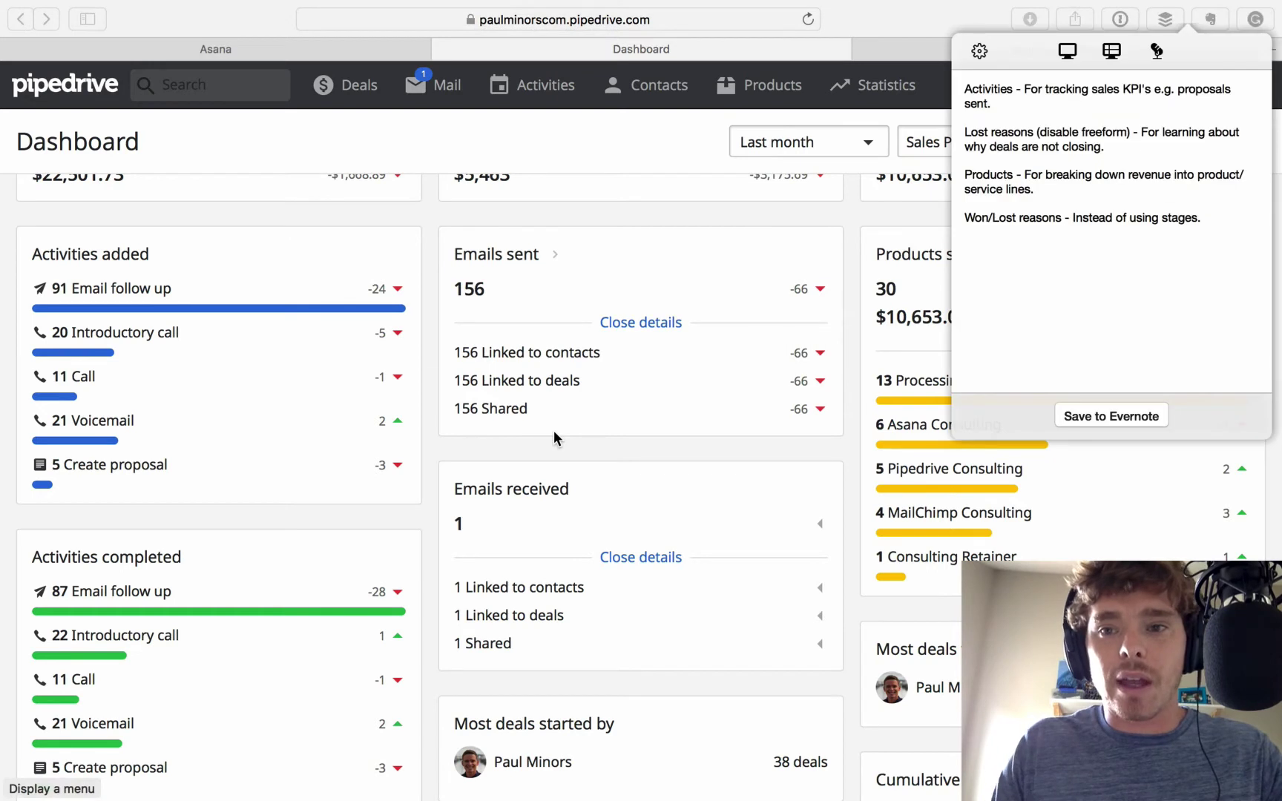
drag(1029, 109, 939, 64)
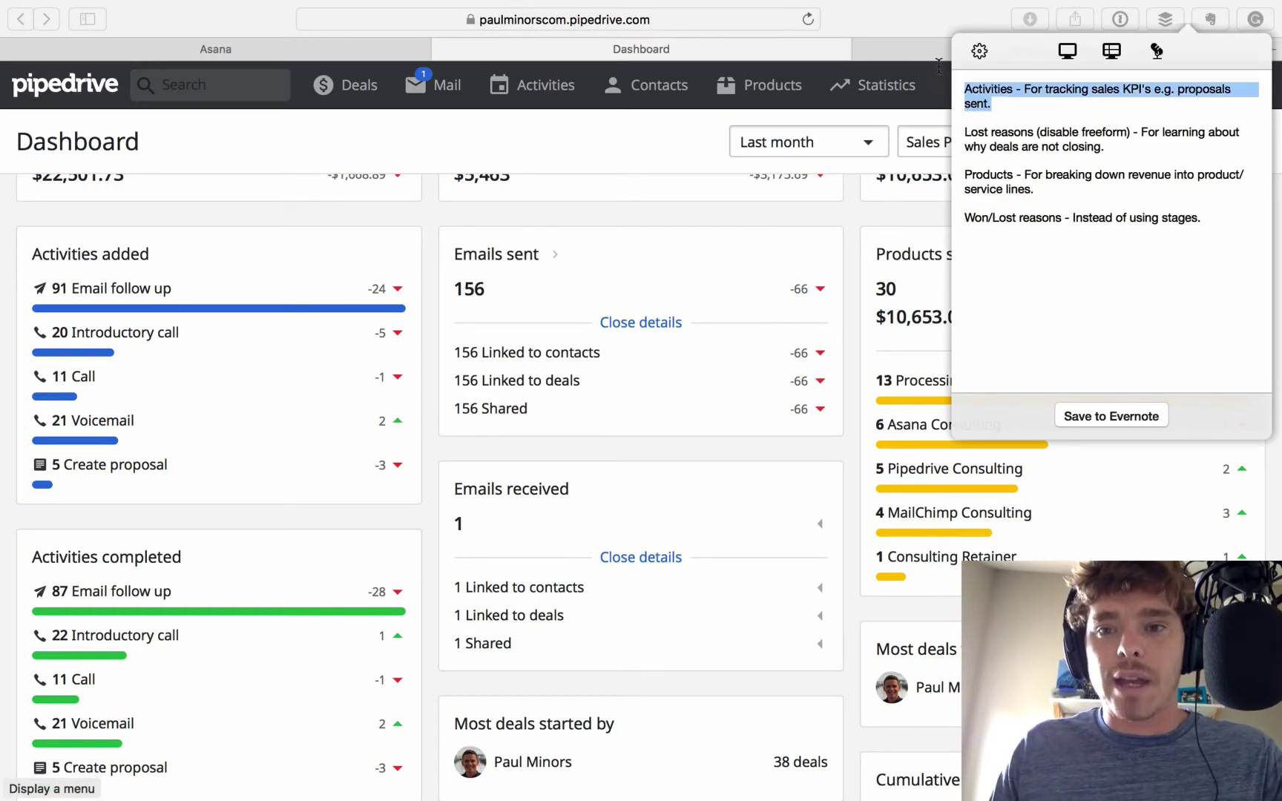
click(1066, 234)
drag(1122, 150, 931, 129)
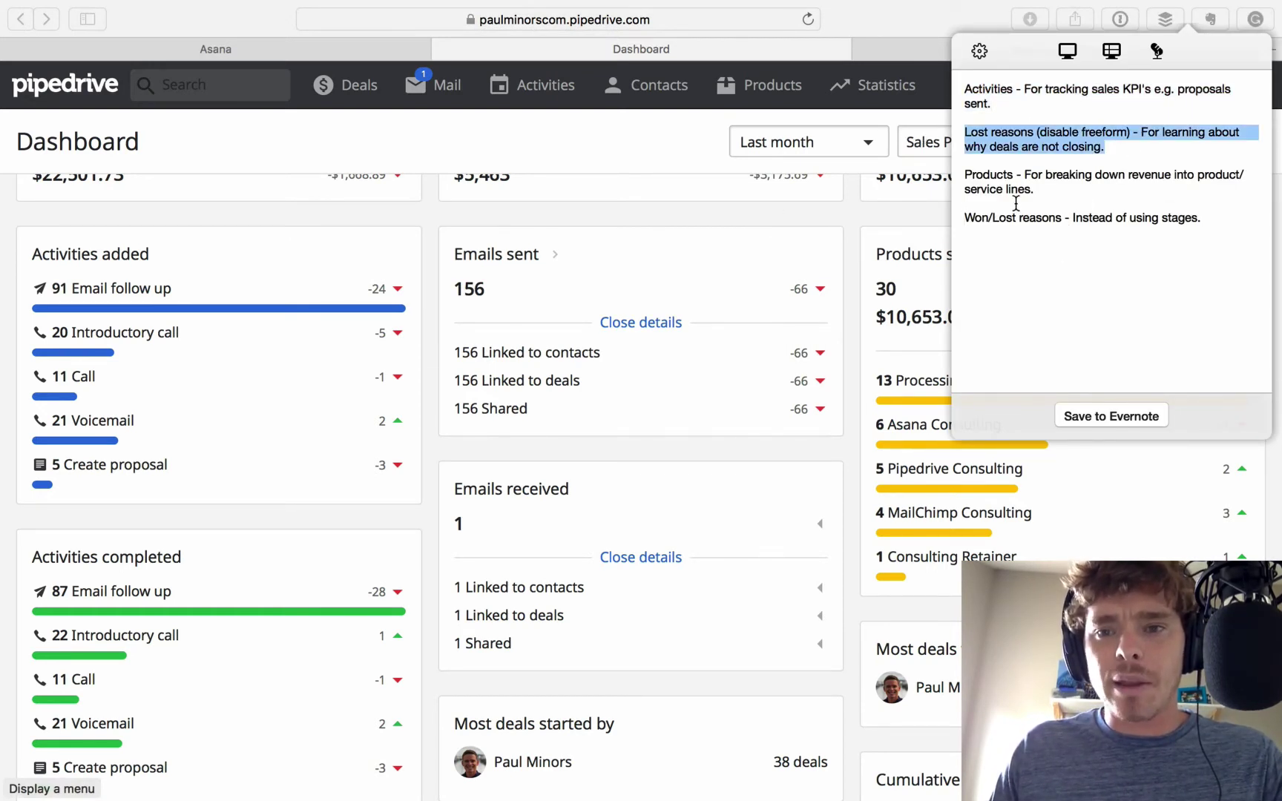
click(1049, 267)
click(643, 178)
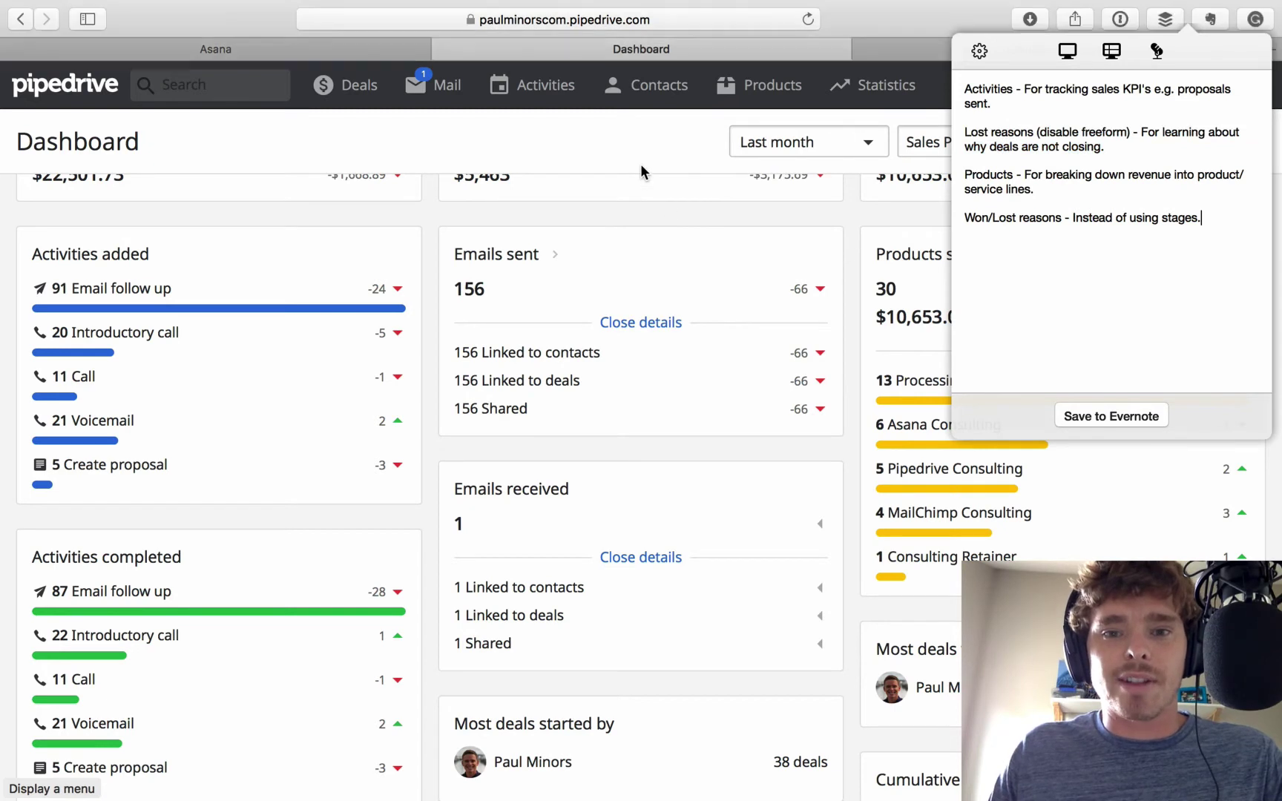
Open the Deals lost report and break it down by stages over time.
mouse_move(883, 87)
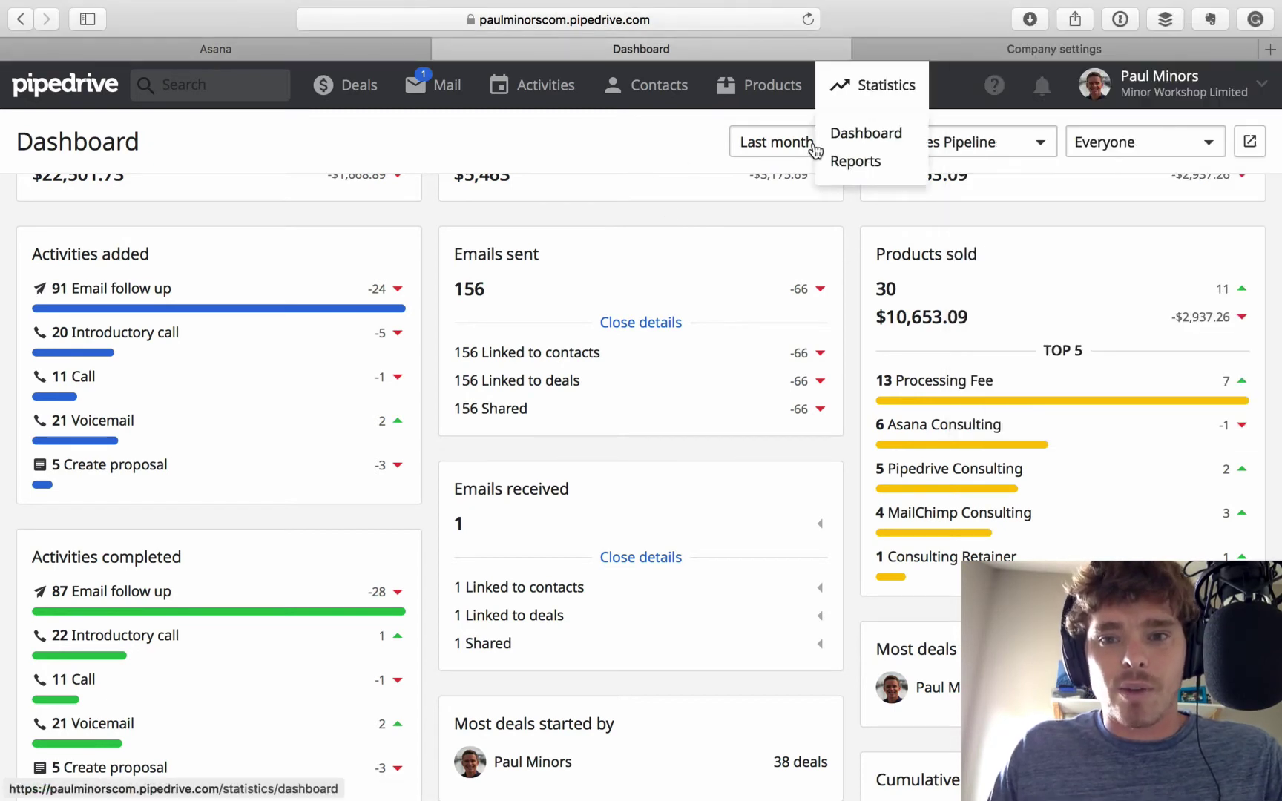
click(835, 132)
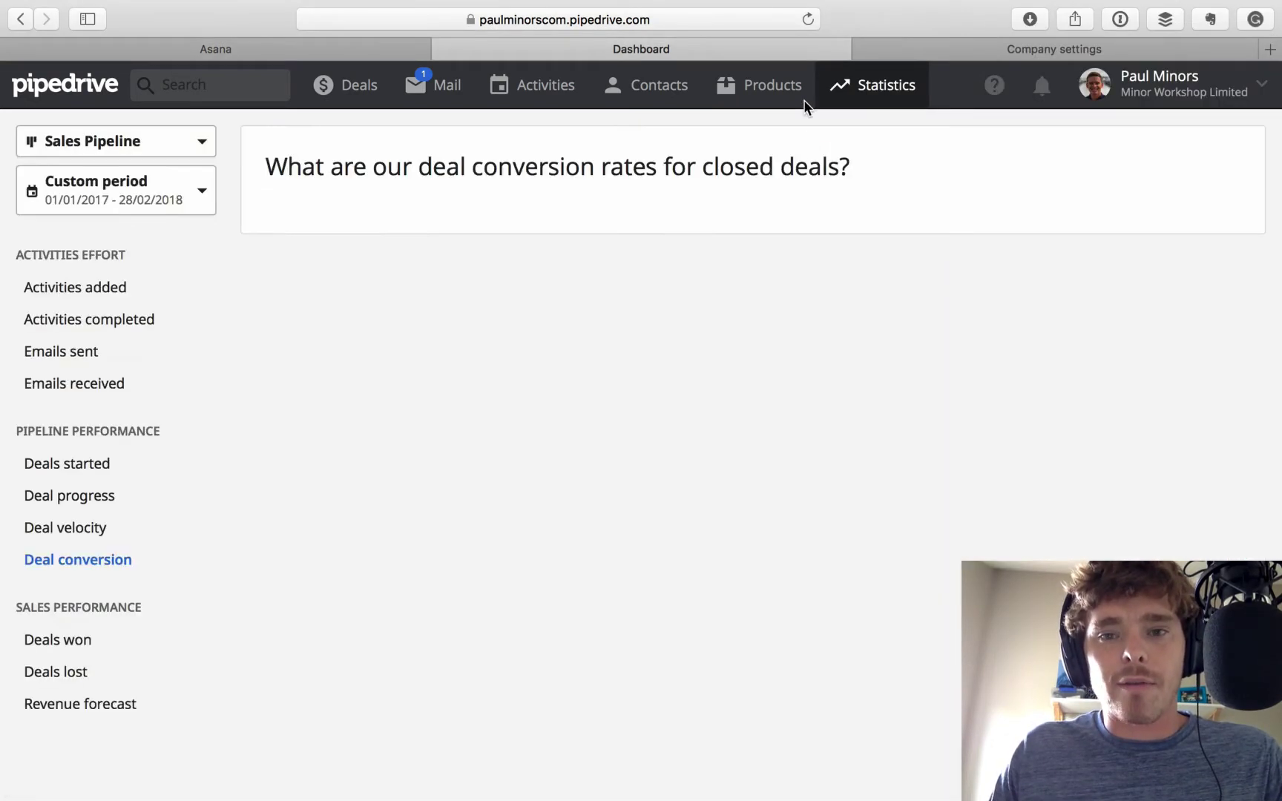
click(71, 683)
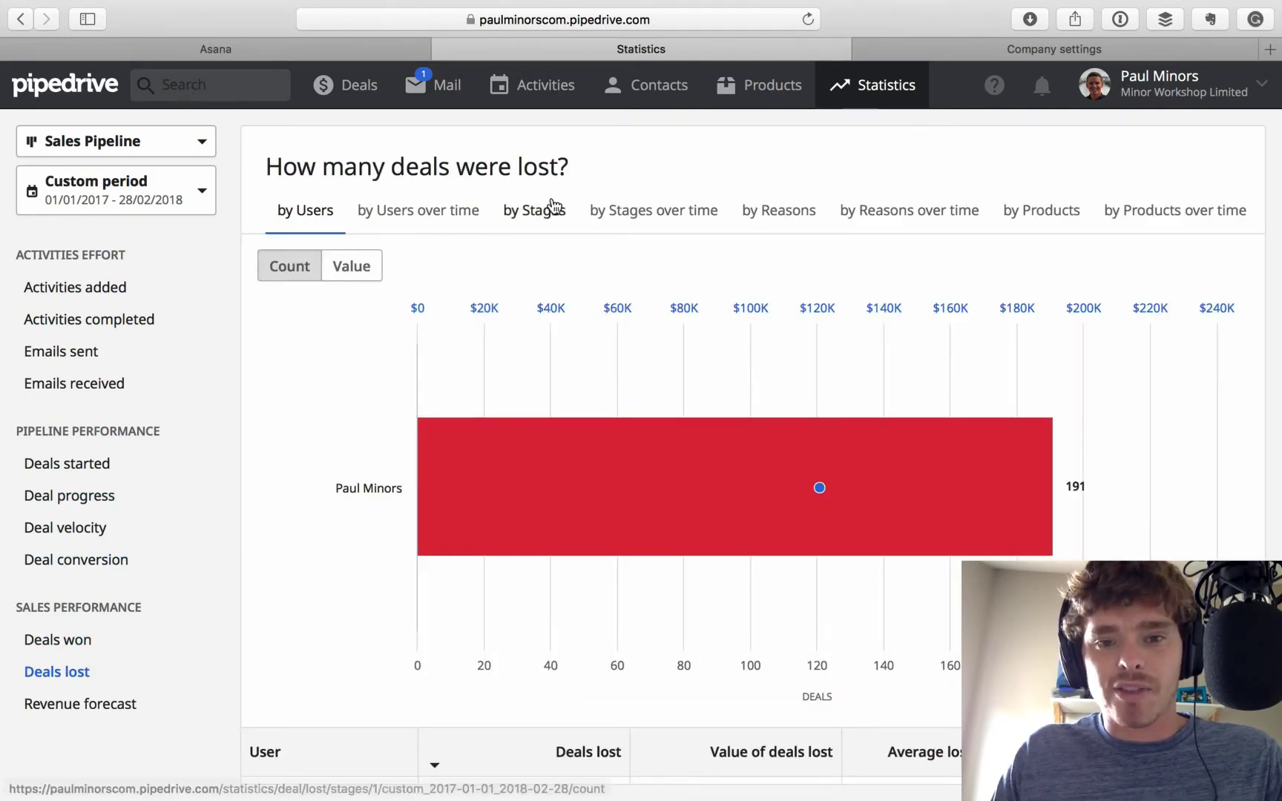
click(655, 222)
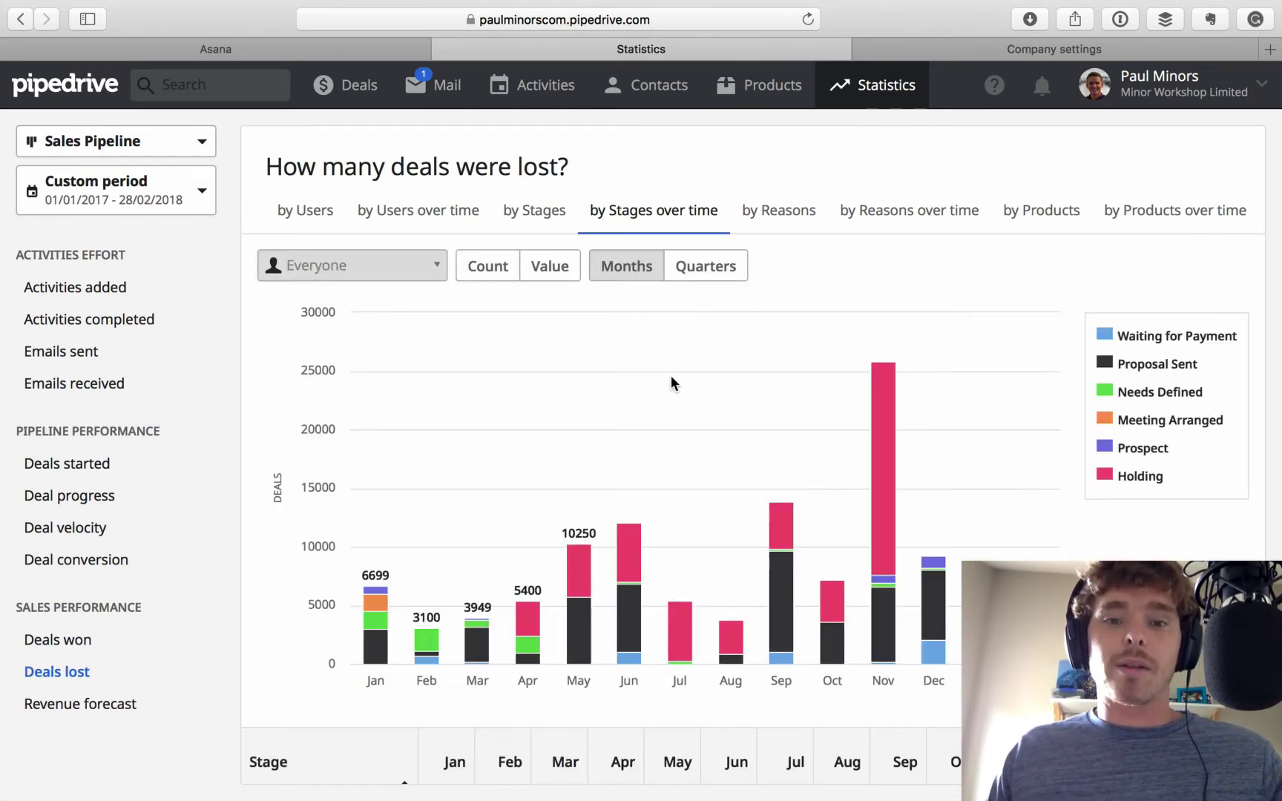
Break lost deals down by reason, then return to the Company settings tab.
scroll(663, 377, down, 3)
scroll(662, 374, up, 3)
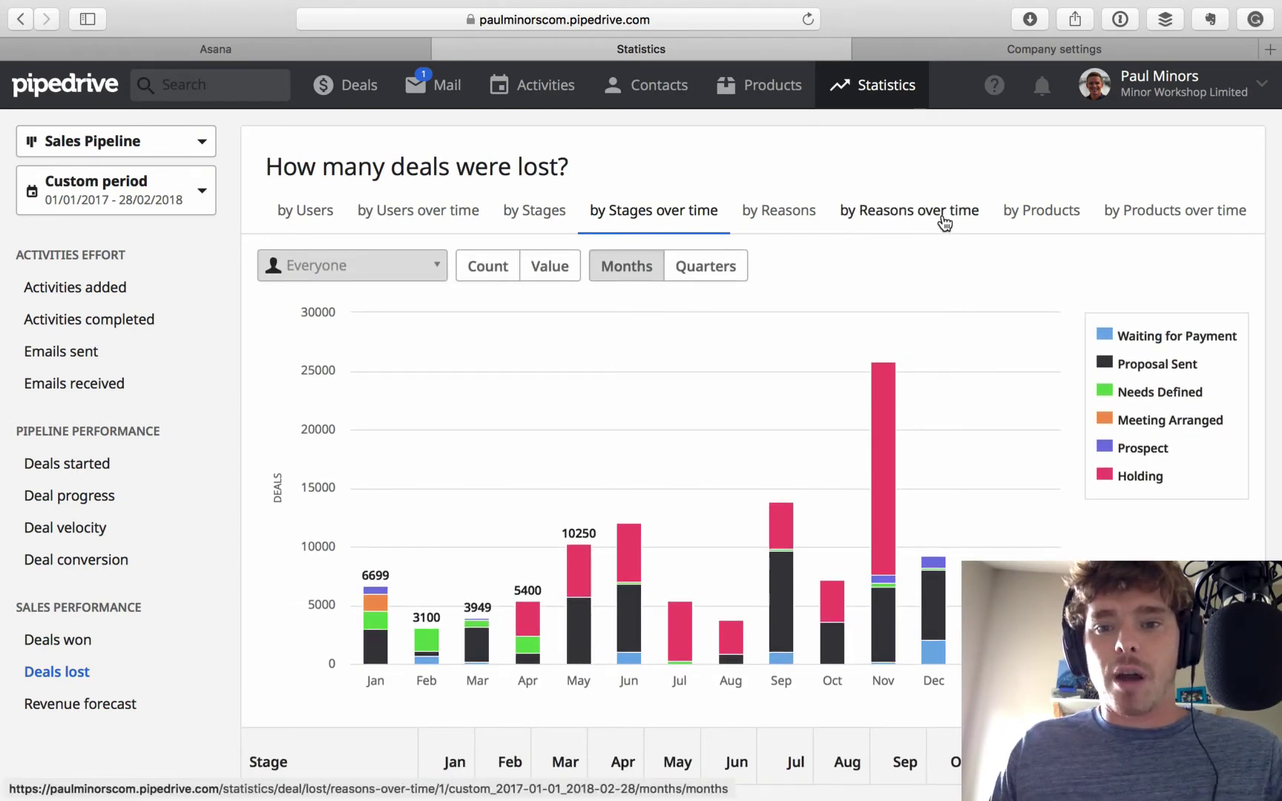
click(812, 215)
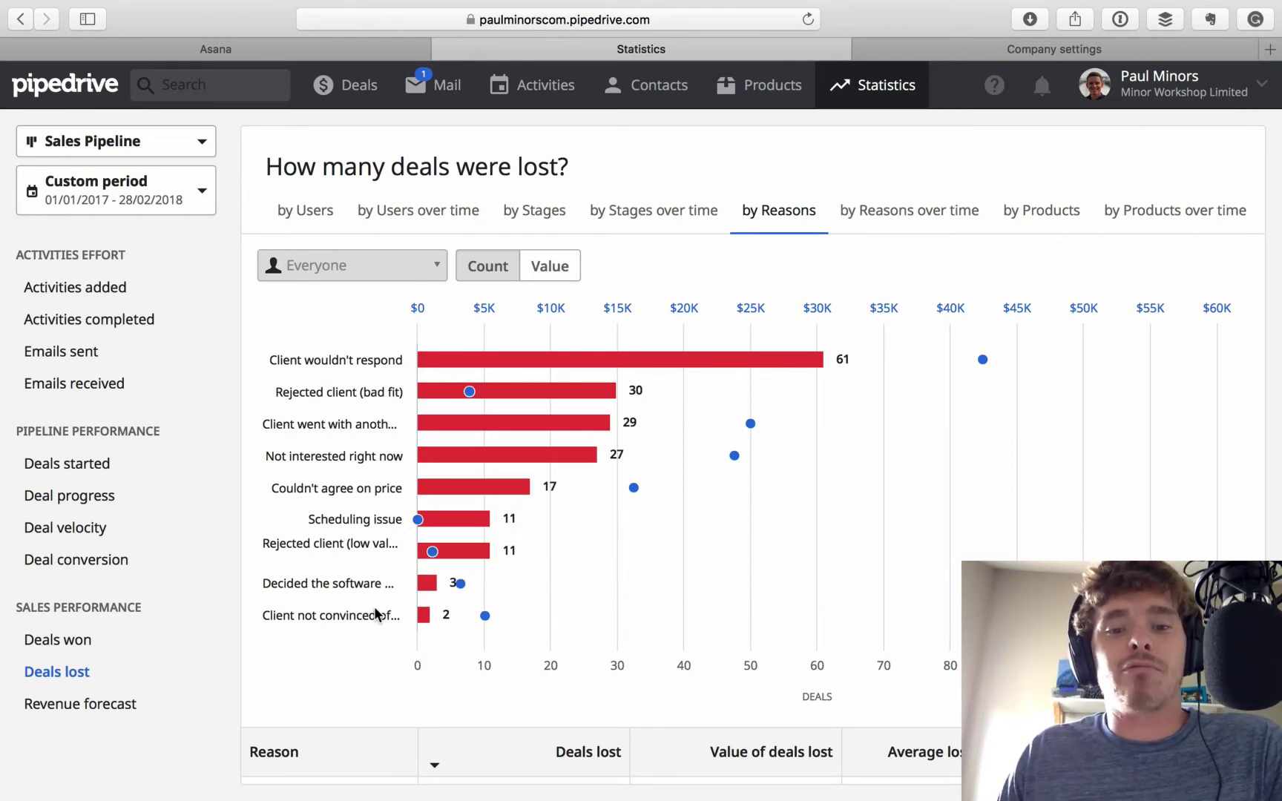
click(960, 49)
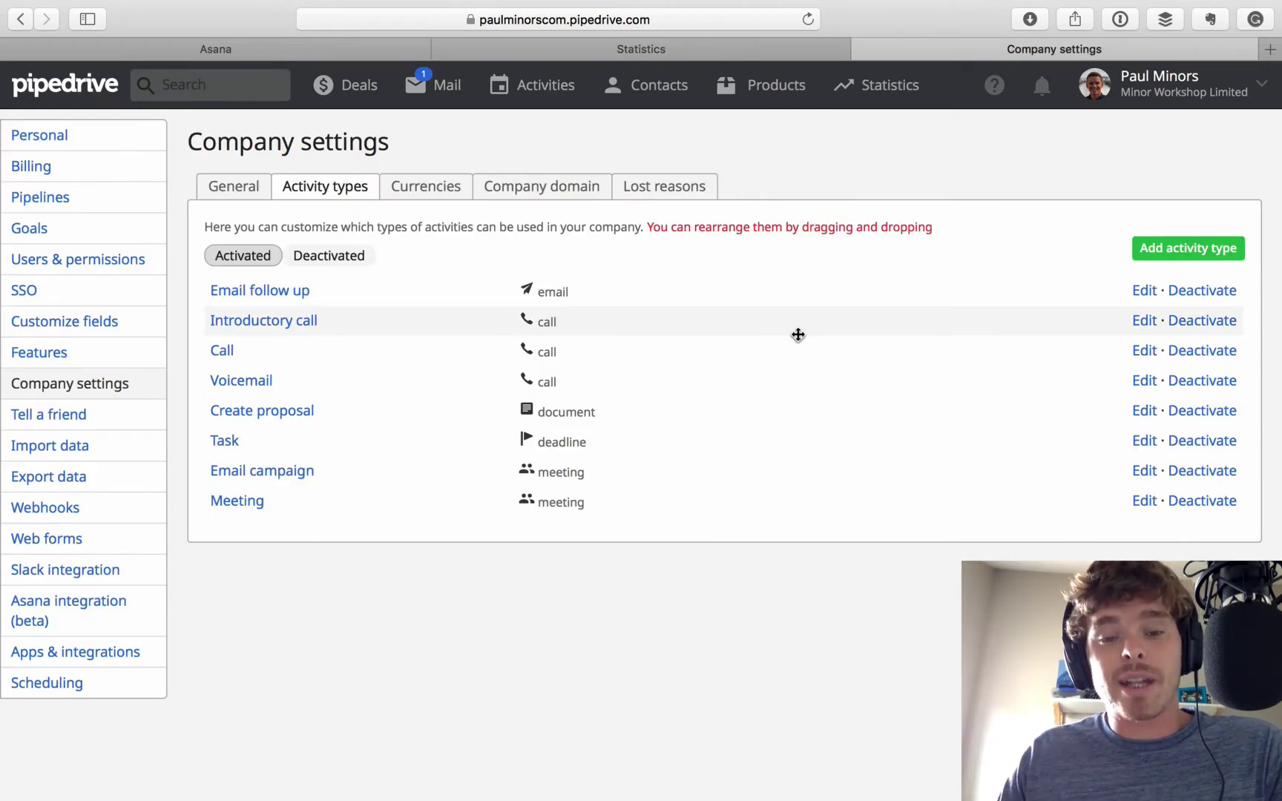
Turn on free-form lost reasons in Company settings > Lost reasons.
click(661, 191)
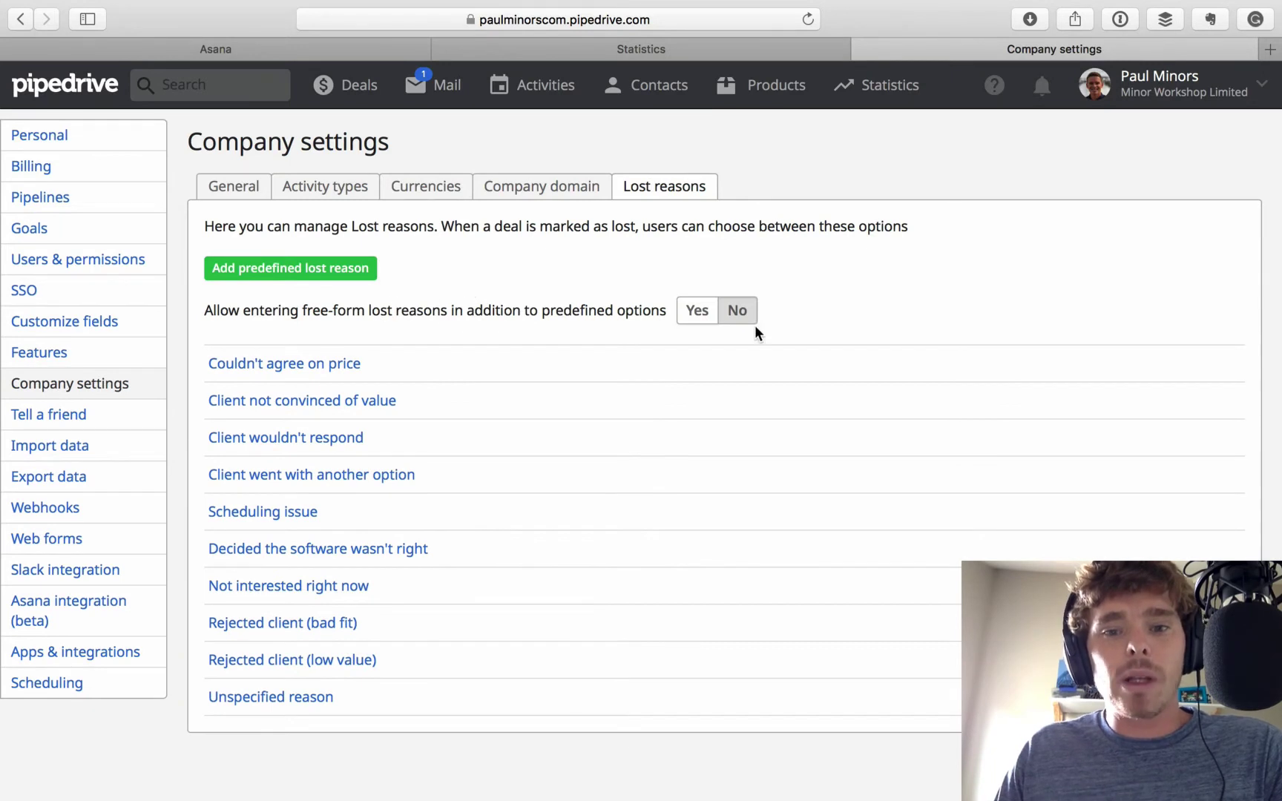
drag(207, 310, 638, 310)
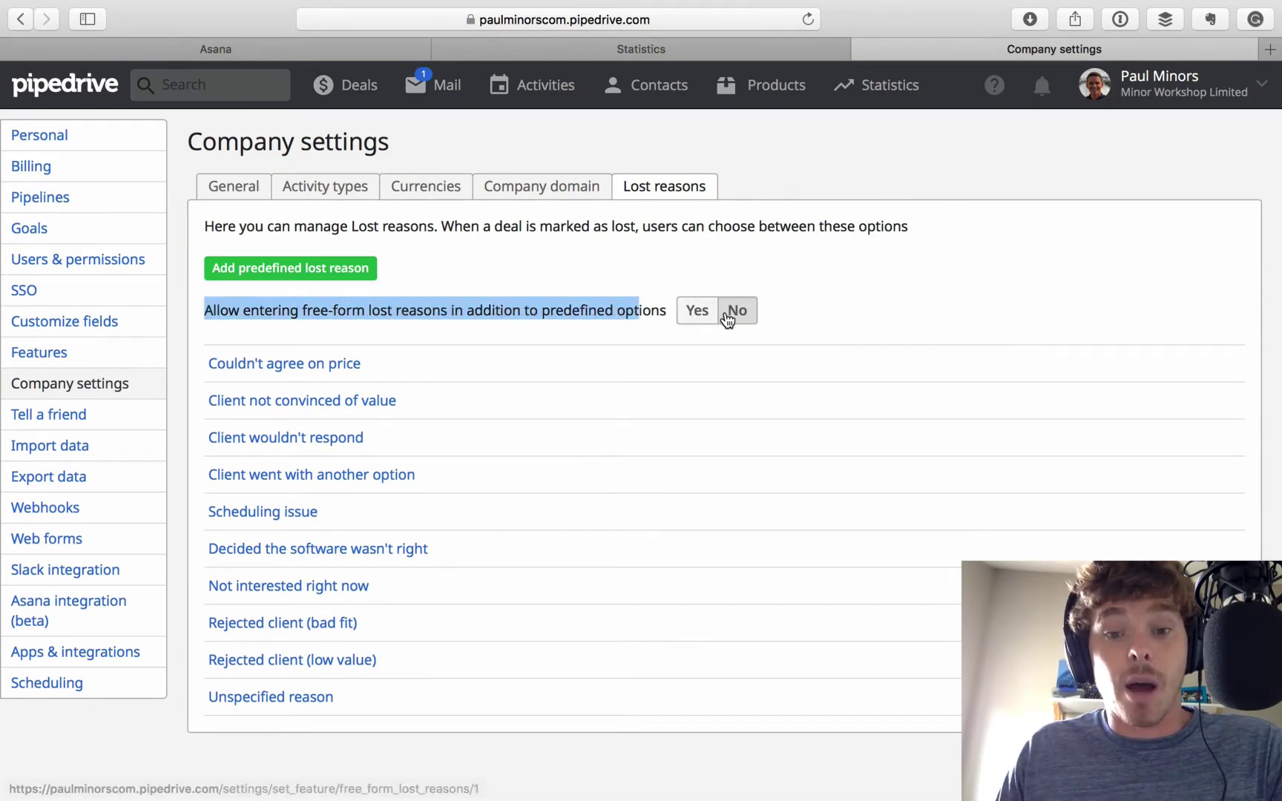
click(696, 311)
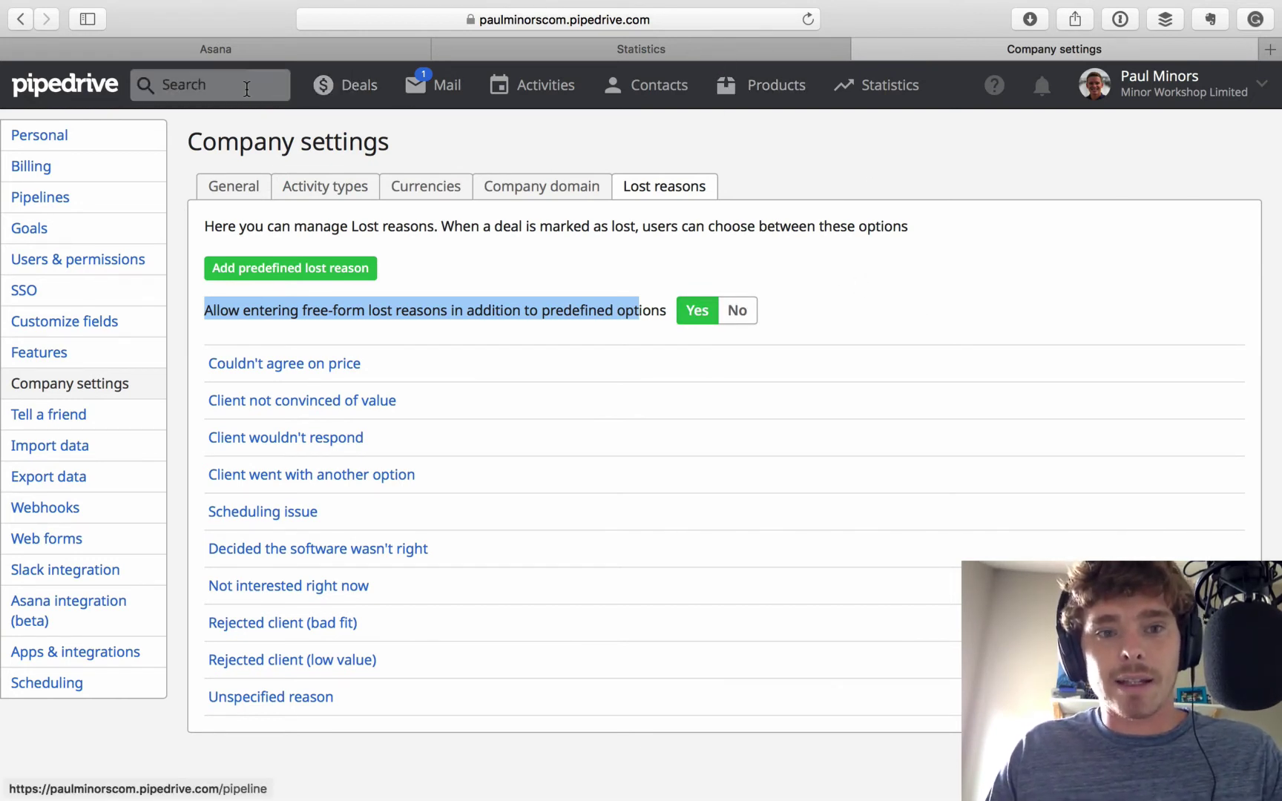
Open the Deals pipeline in a background tab and review the lost-by-reason chart.
super+click(350, 84)
key(super+shift+bracketright)
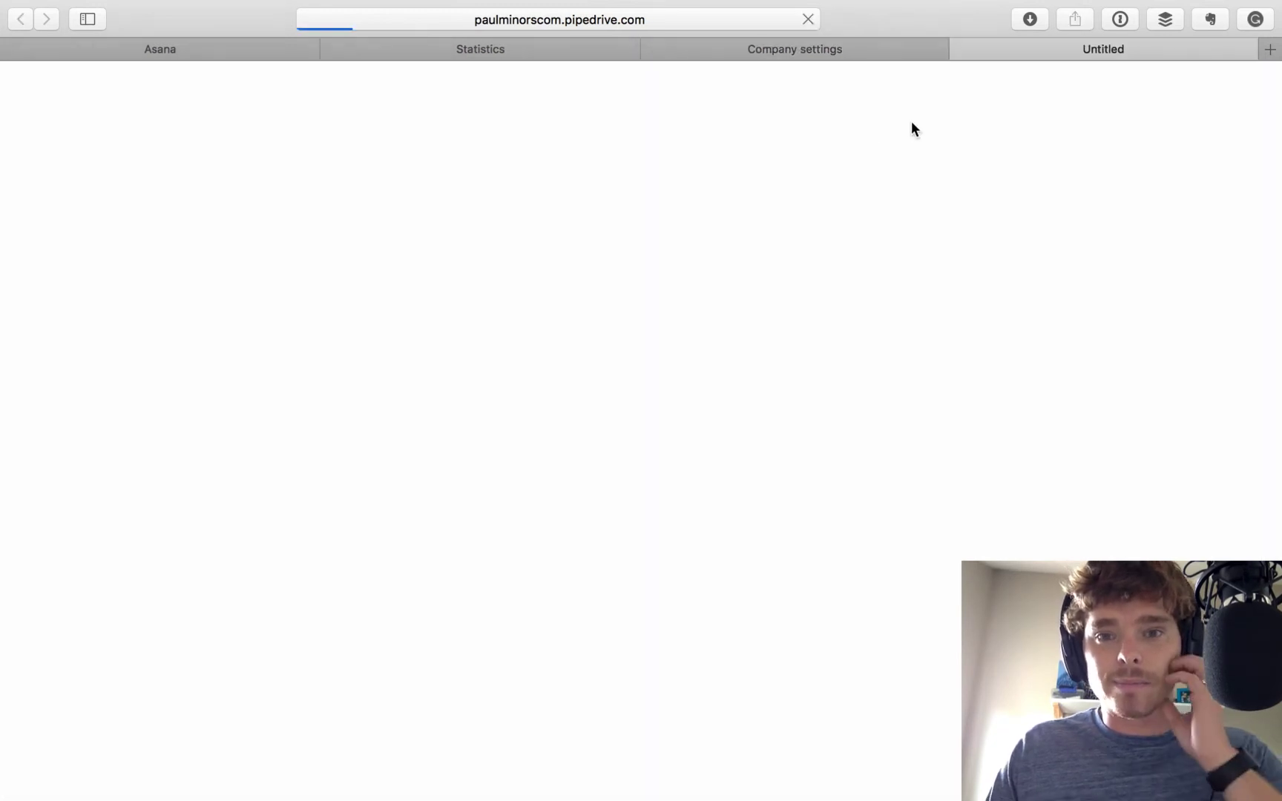
click(791, 54)
click(866, 328)
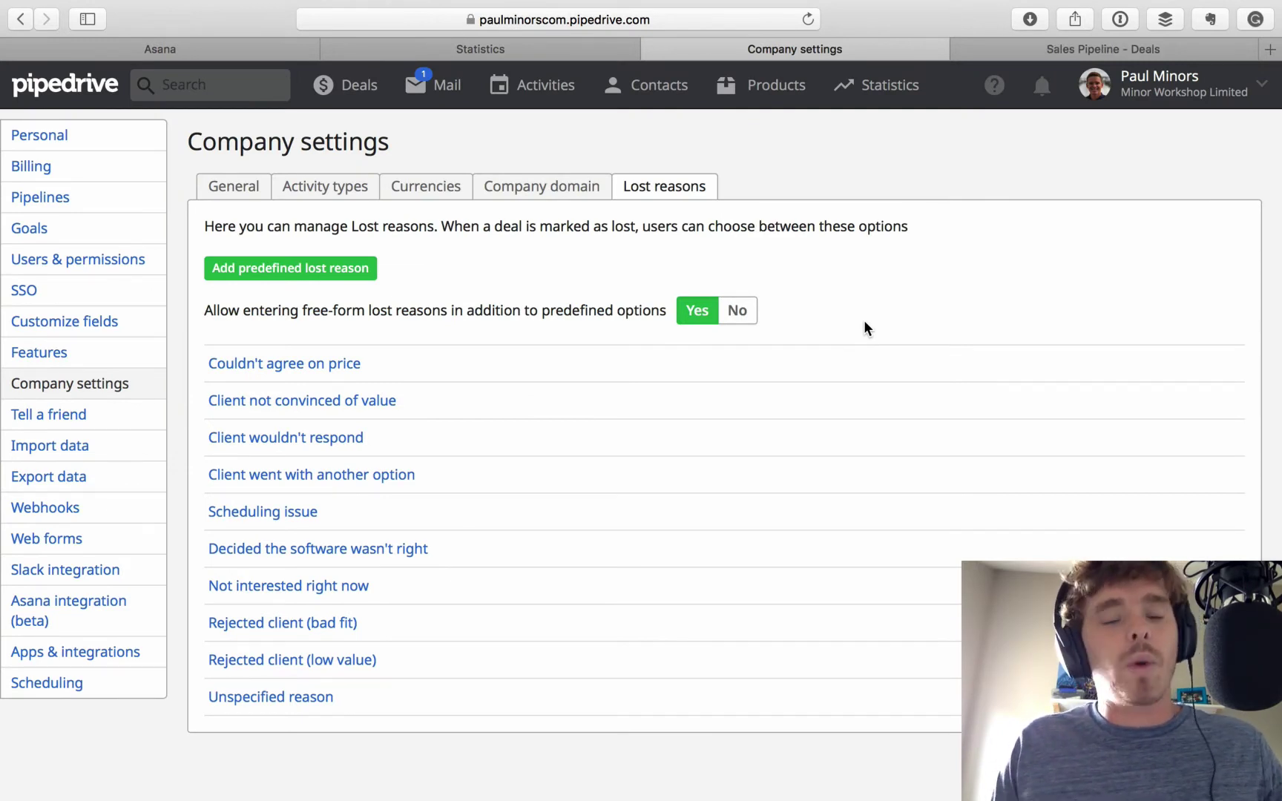
click(576, 43)
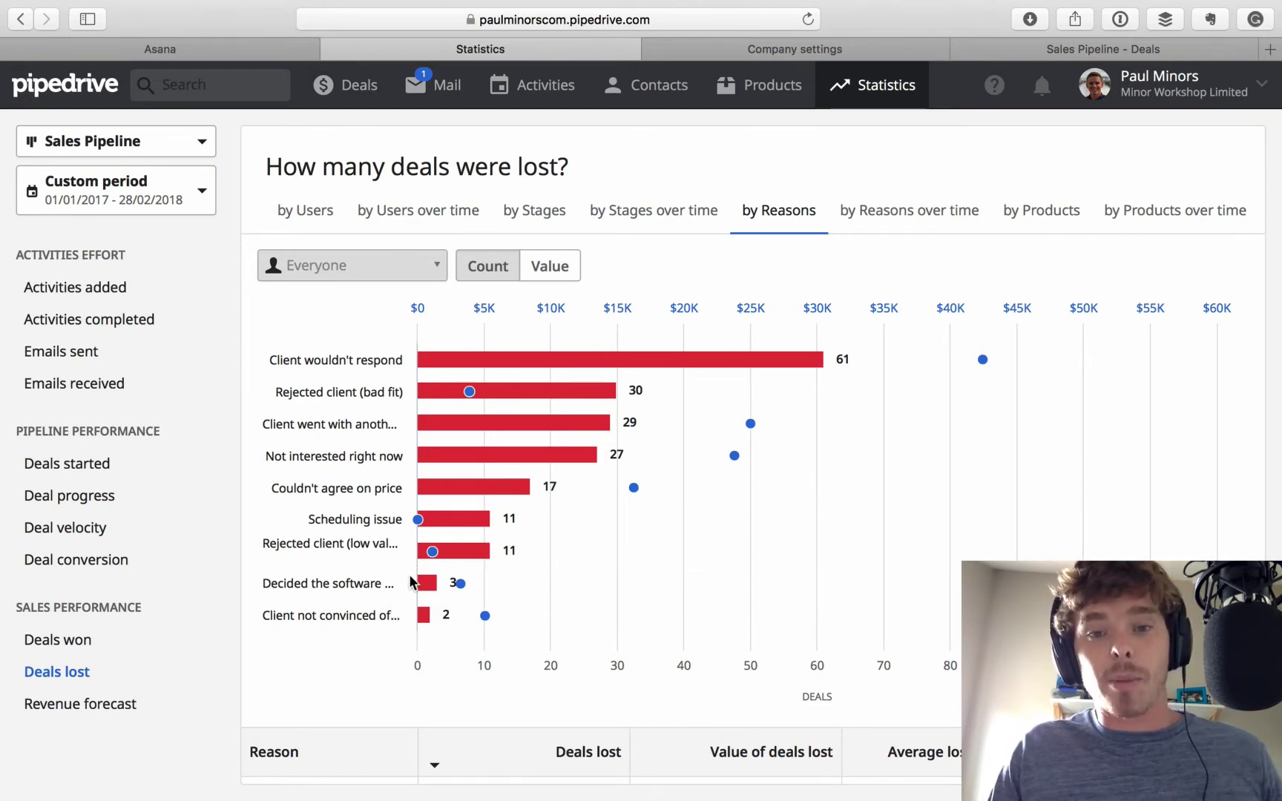
click(1001, 49)
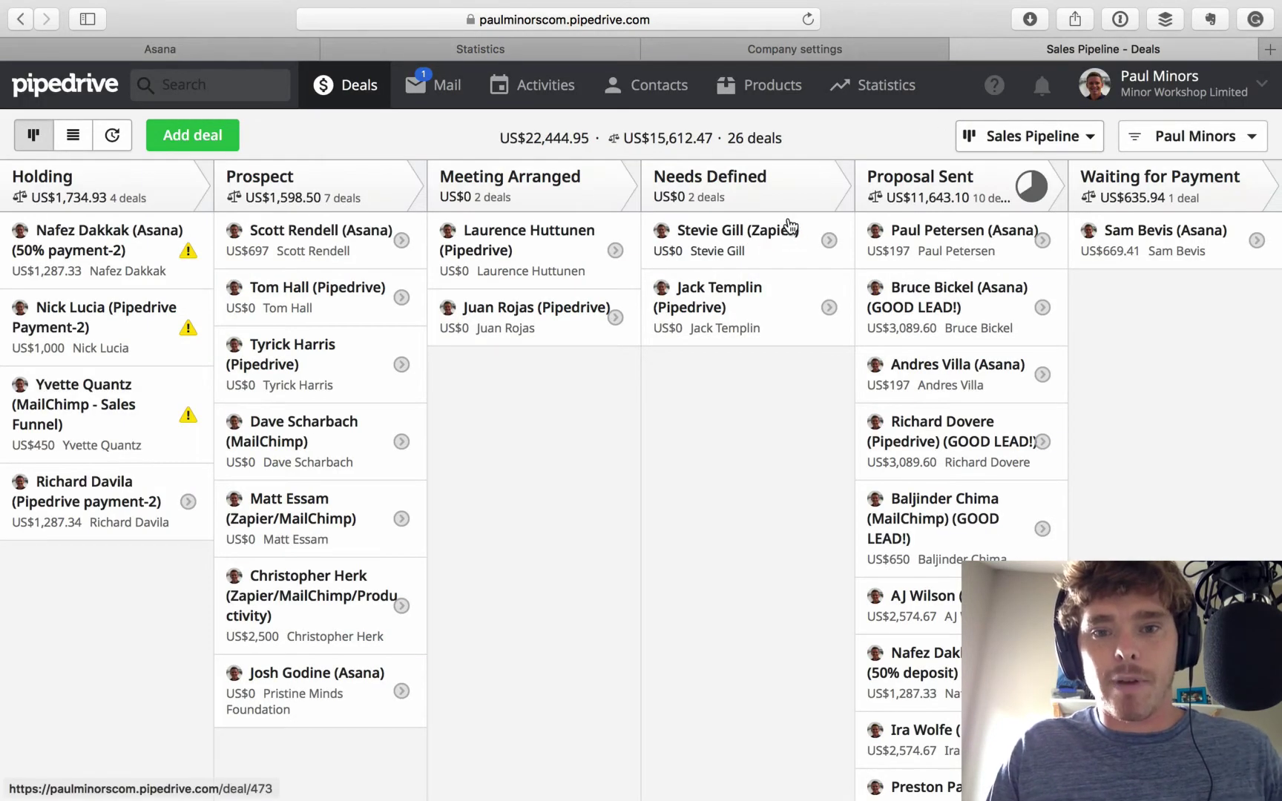
Start marking the Needs Defined Zapier deal as lost, leaving the lost reason unchosen.
click(757, 233)
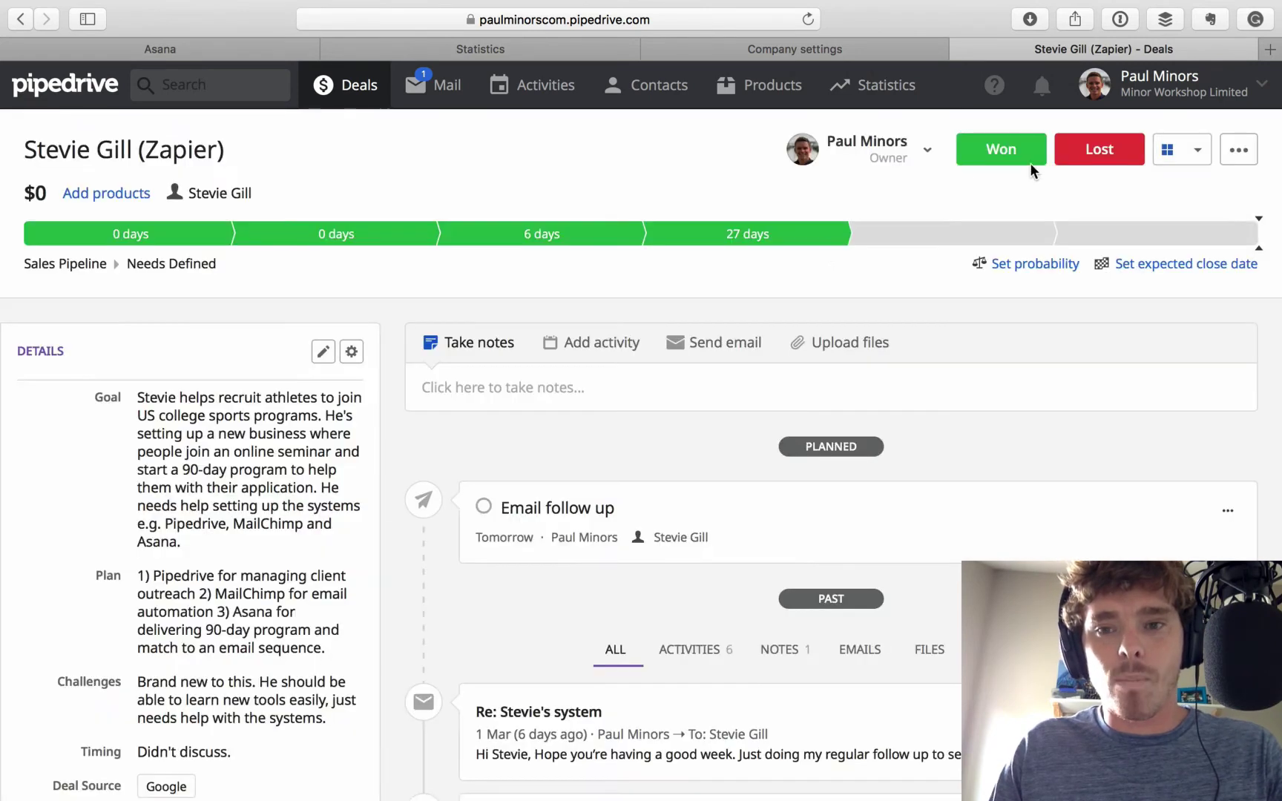
click(1099, 157)
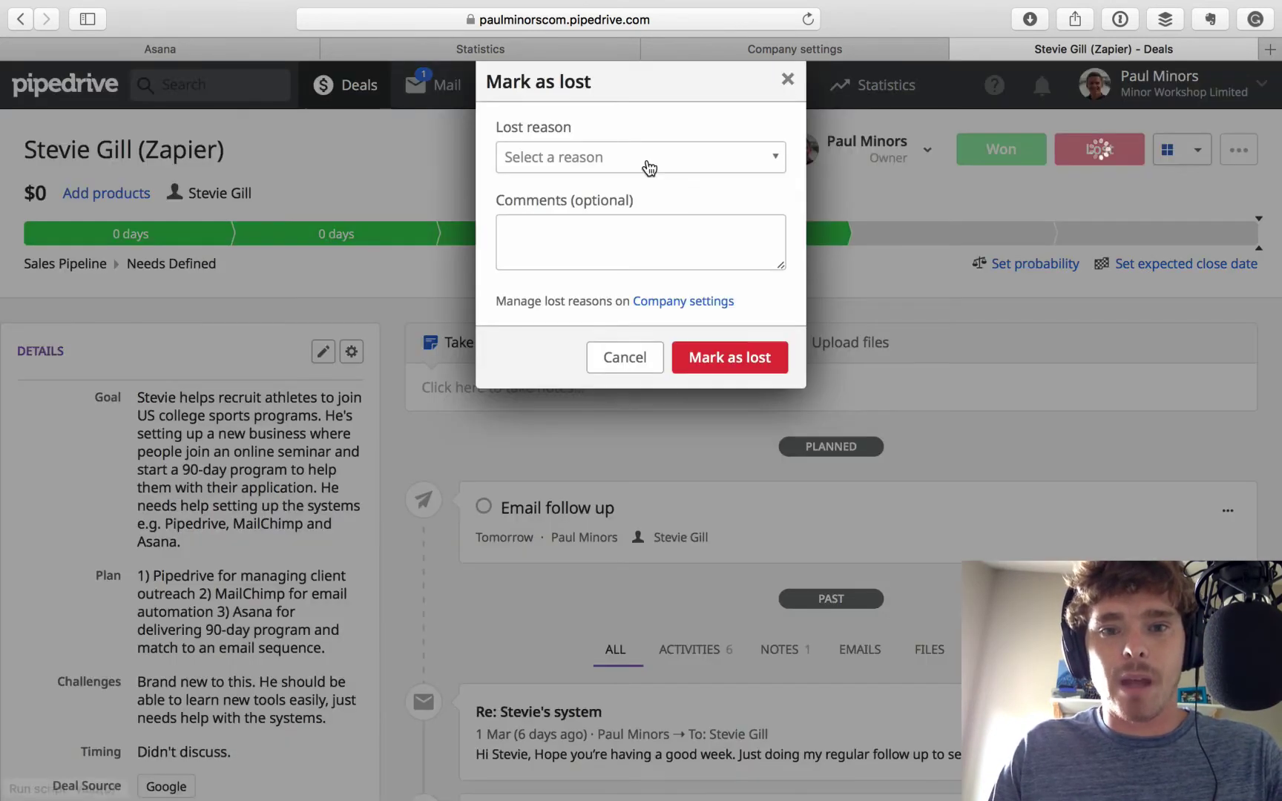
click(647, 159)
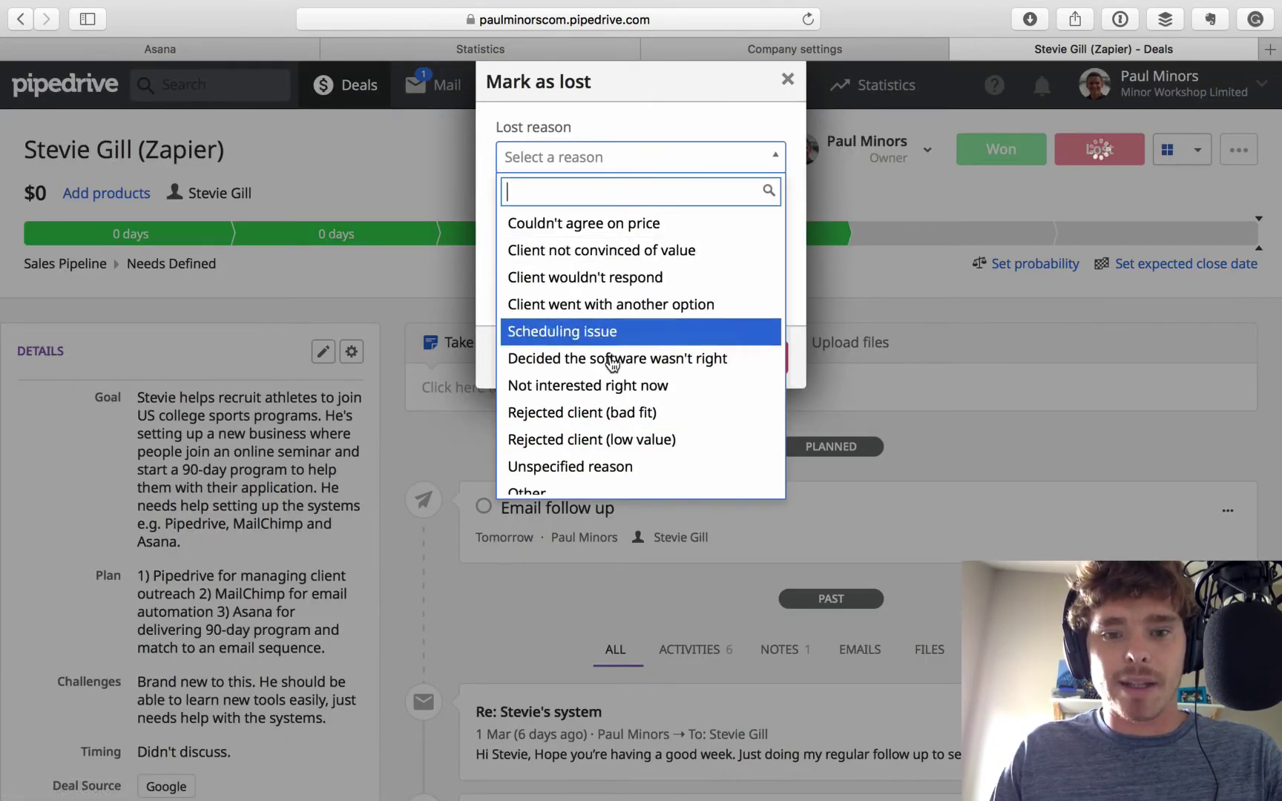
scroll(616, 337, down, 1)
scroll(601, 297, up, 1)
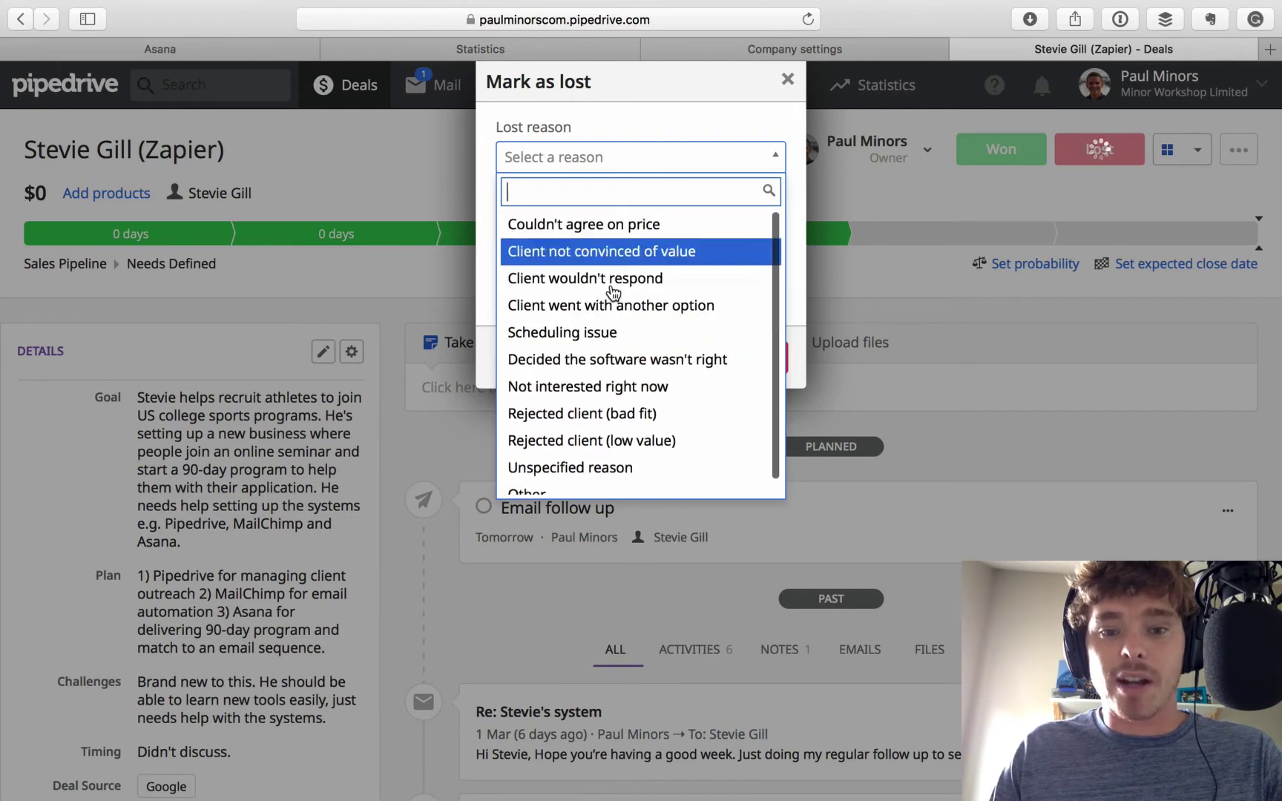
click(672, 120)
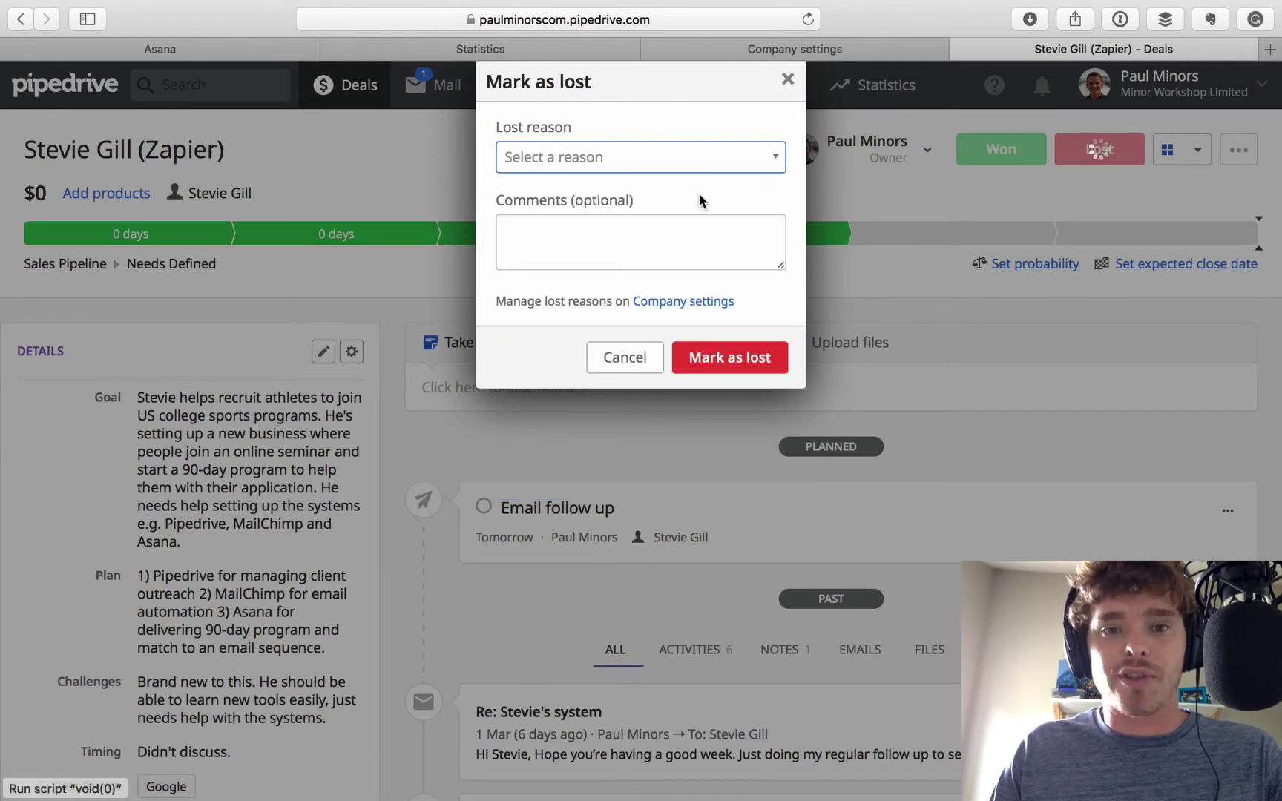
click(524, 226)
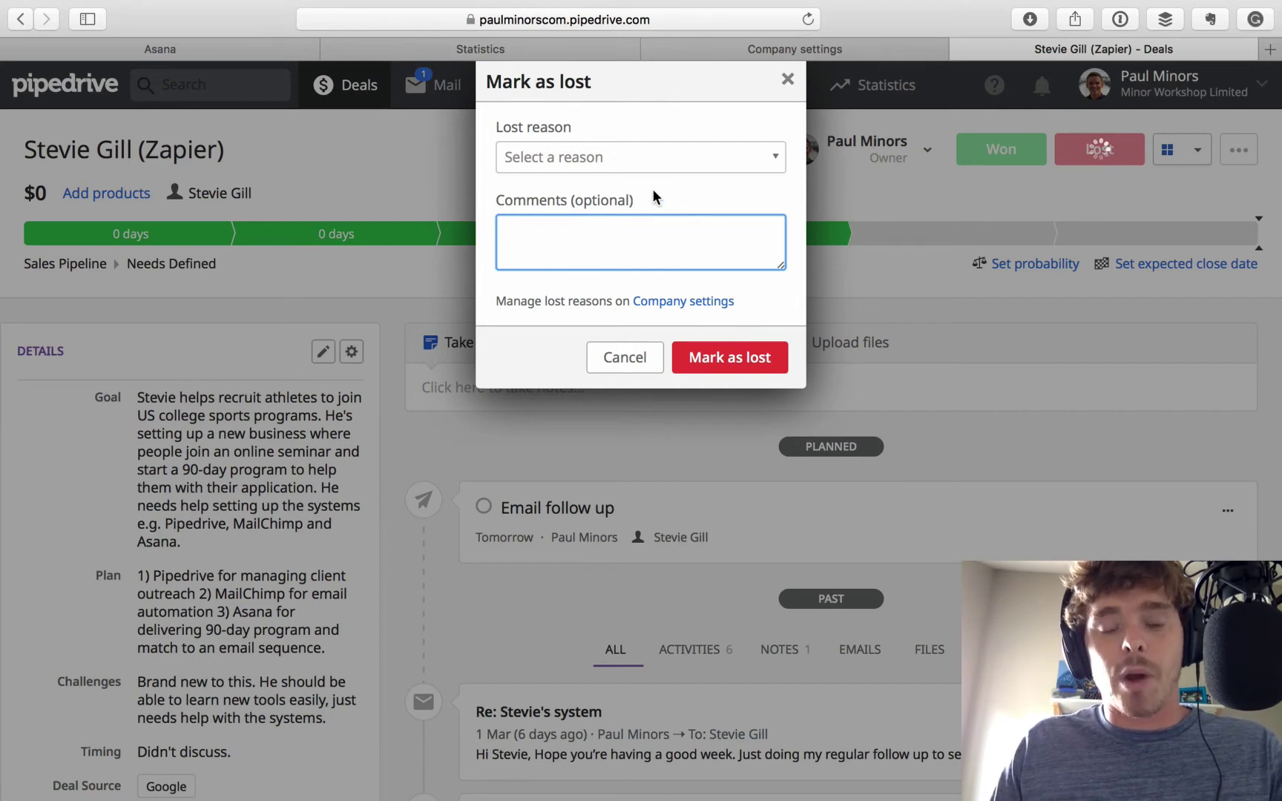
Set 'Allow entering free-form lost reasons' to No and recheck the lost-by-reason chart.
click(816, 49)
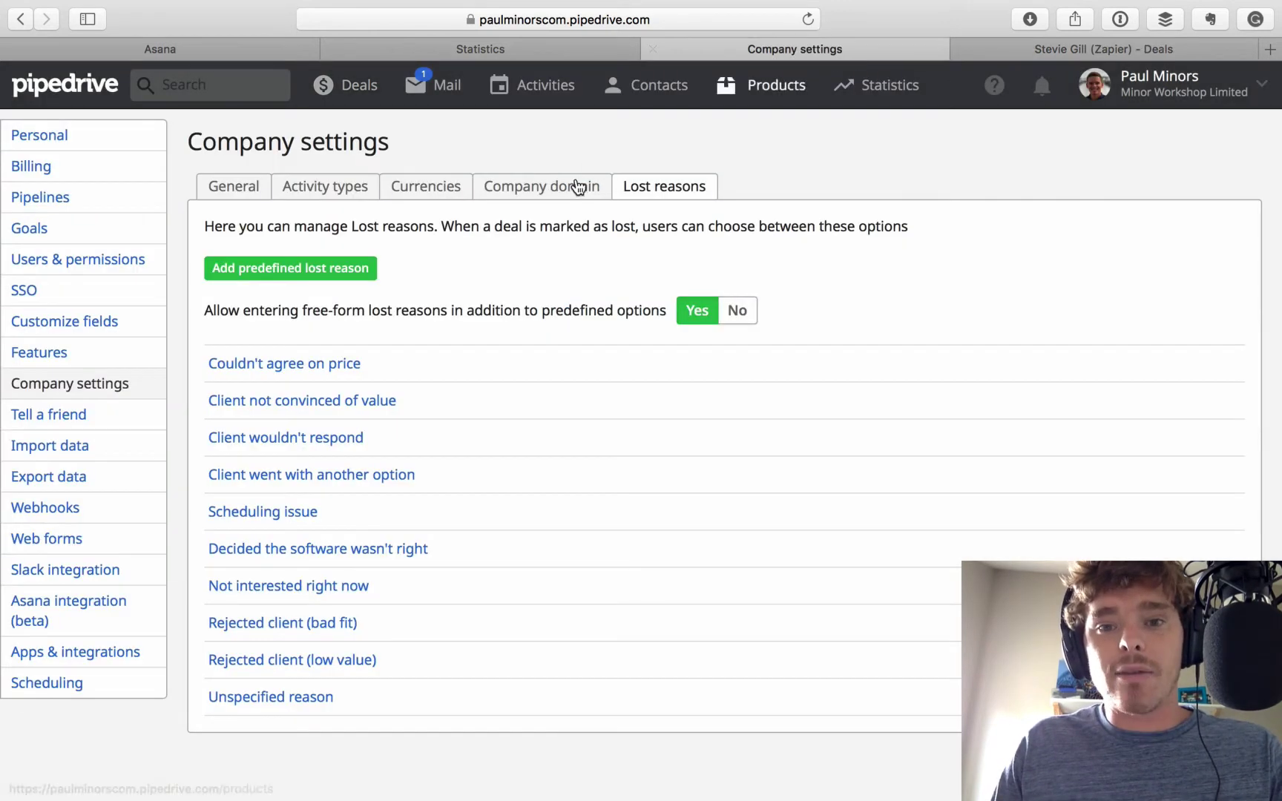
click(737, 313)
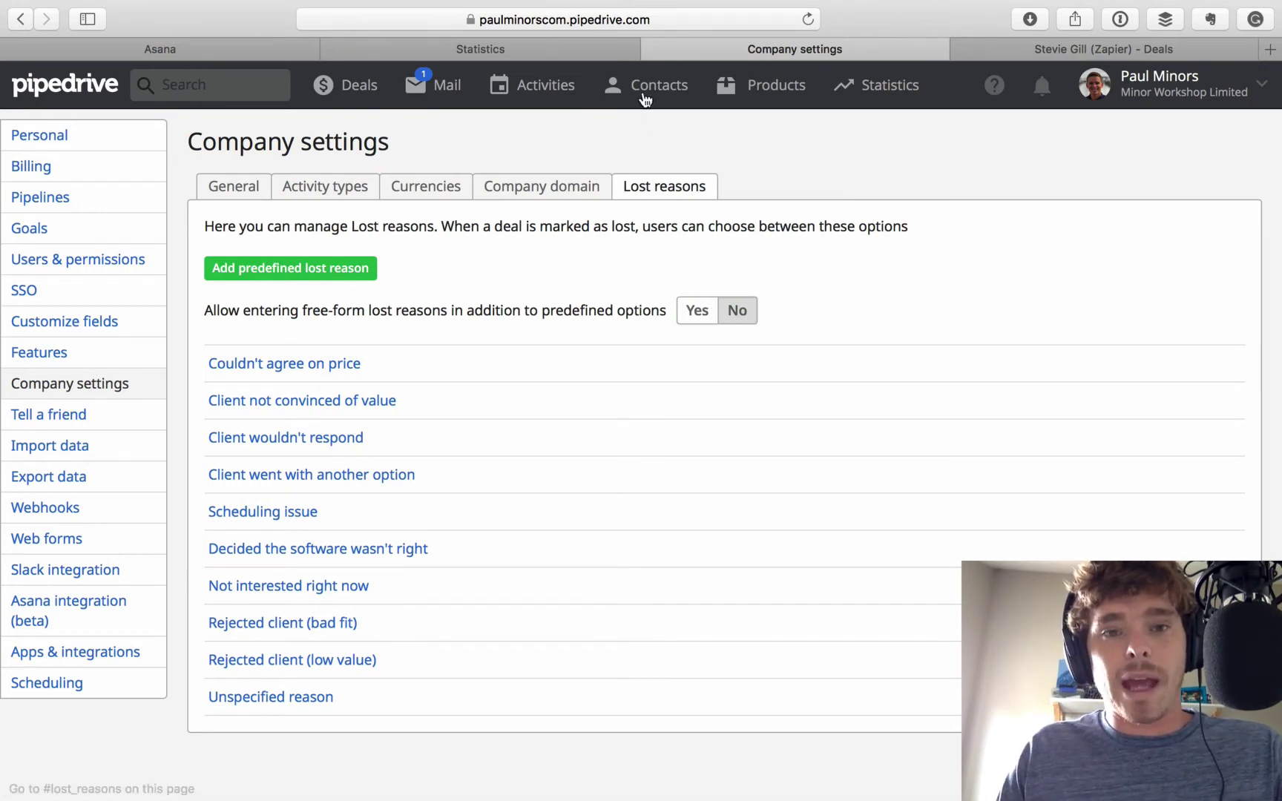
click(607, 57)
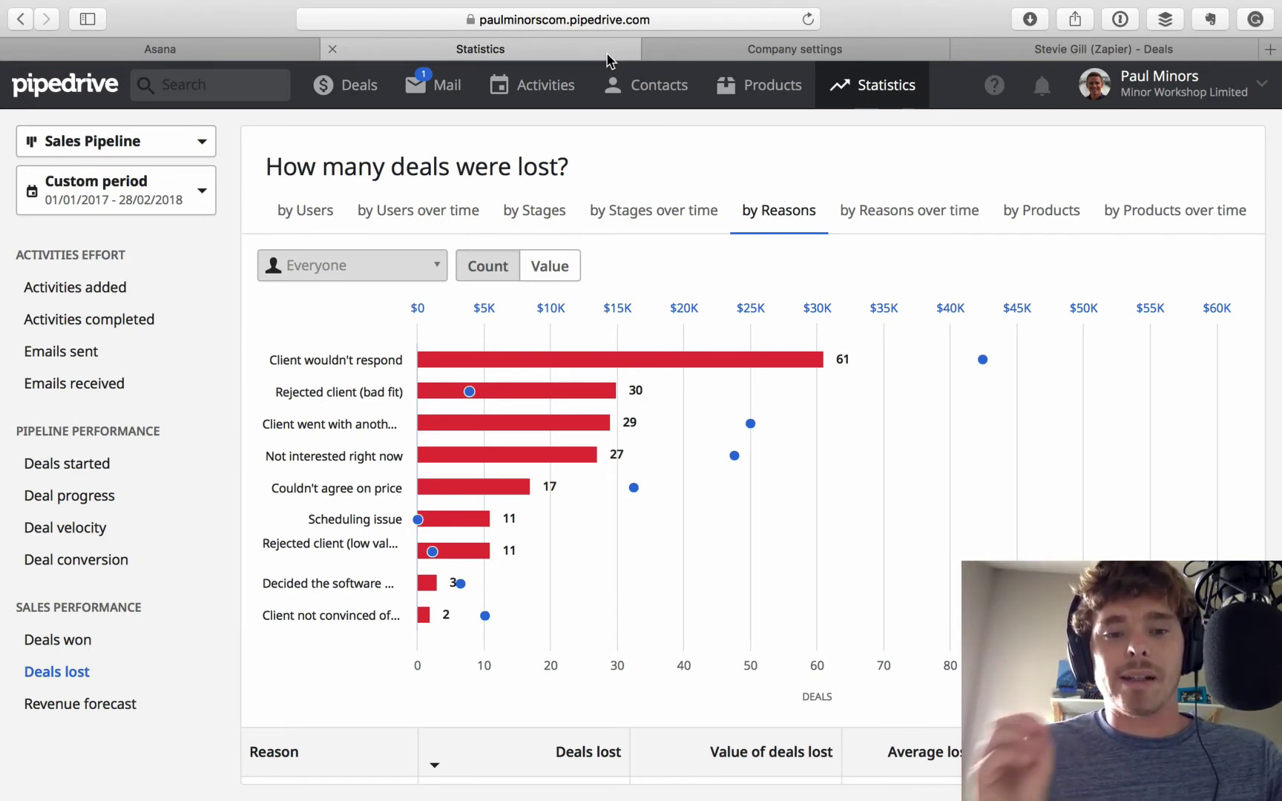
key(ctrl+Tab)
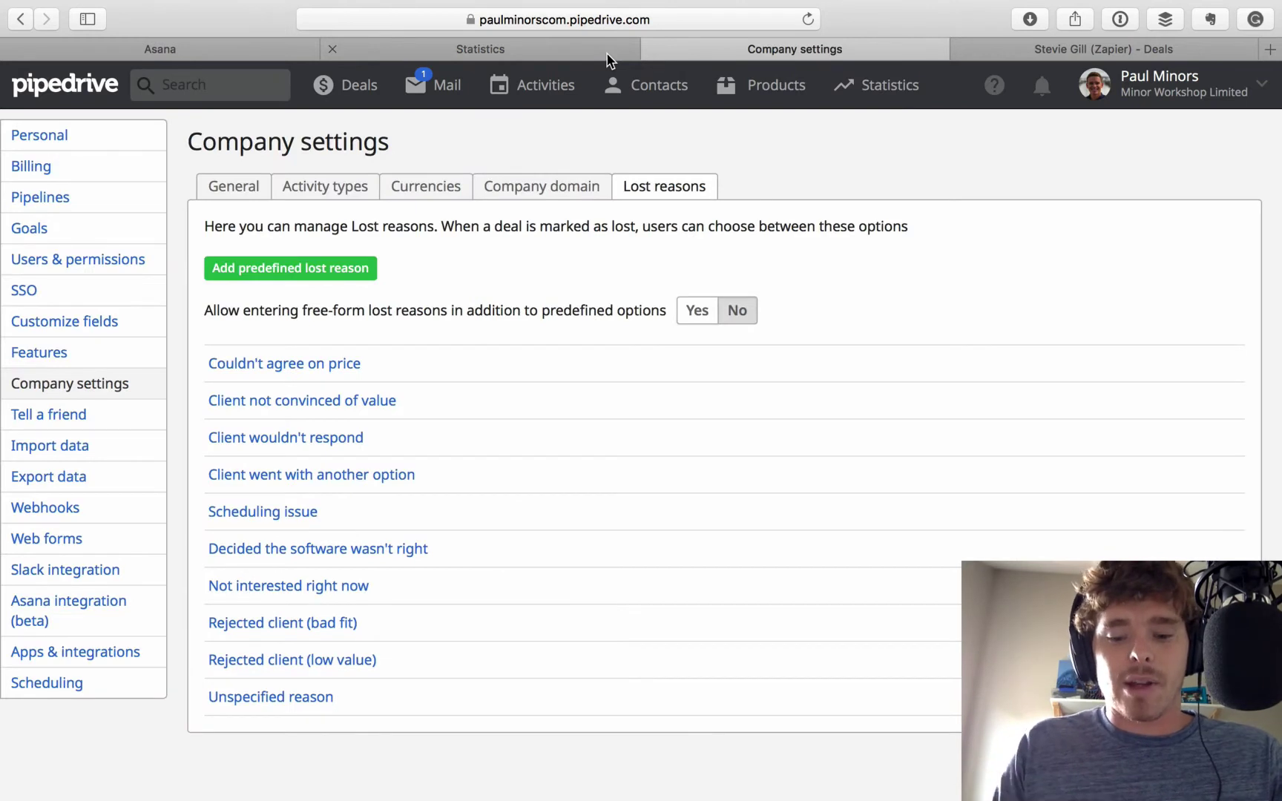
Review the Products paragraph in the notes, then show the Deals won chart.
key(ctrl+super+e)
click(1047, 175)
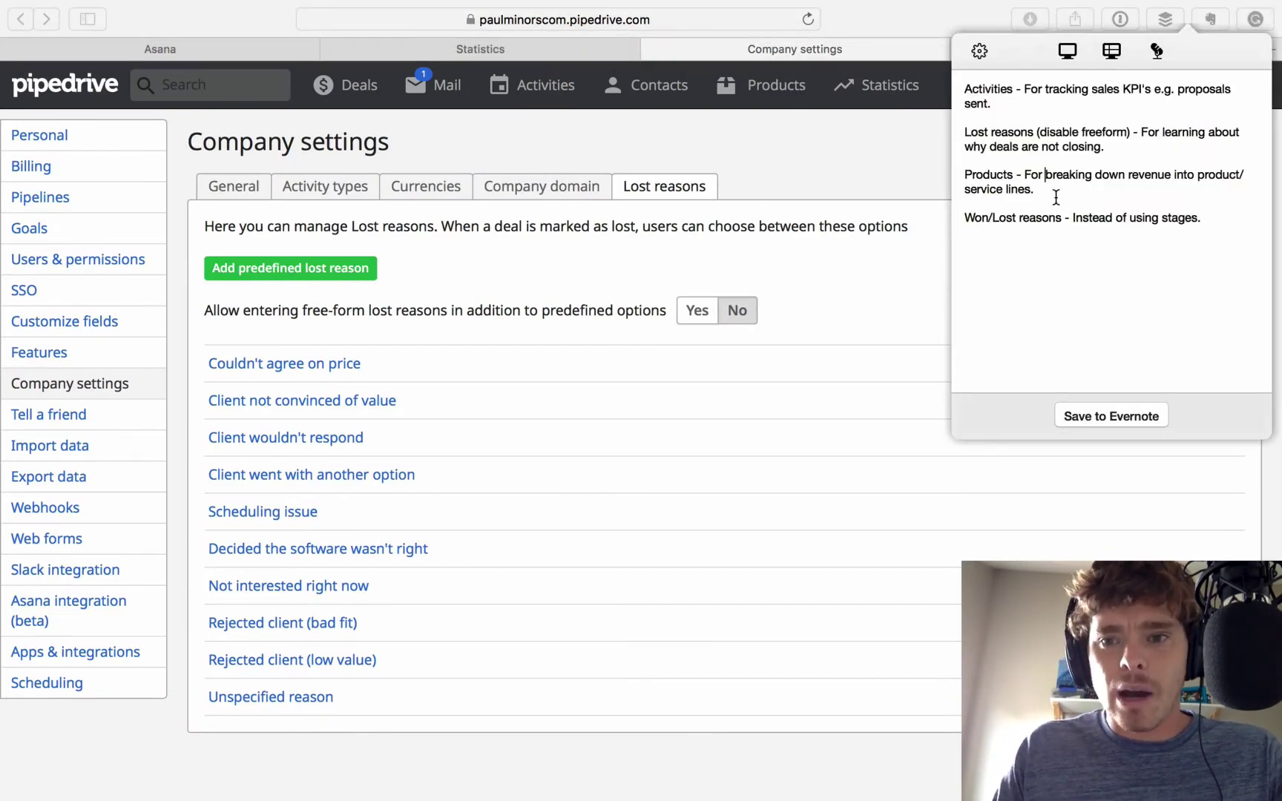
drag(1055, 197, 959, 179)
click(765, 141)
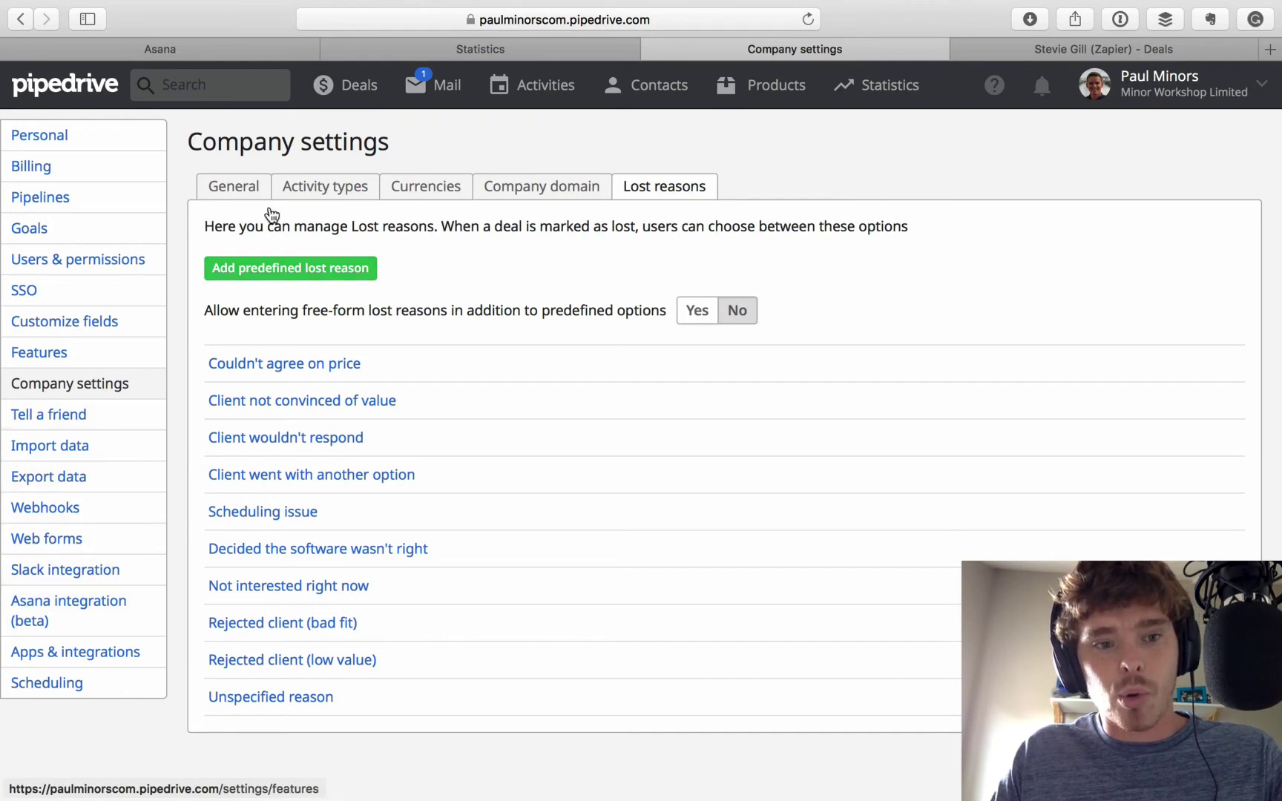
key(ctrl+shift+Tab)
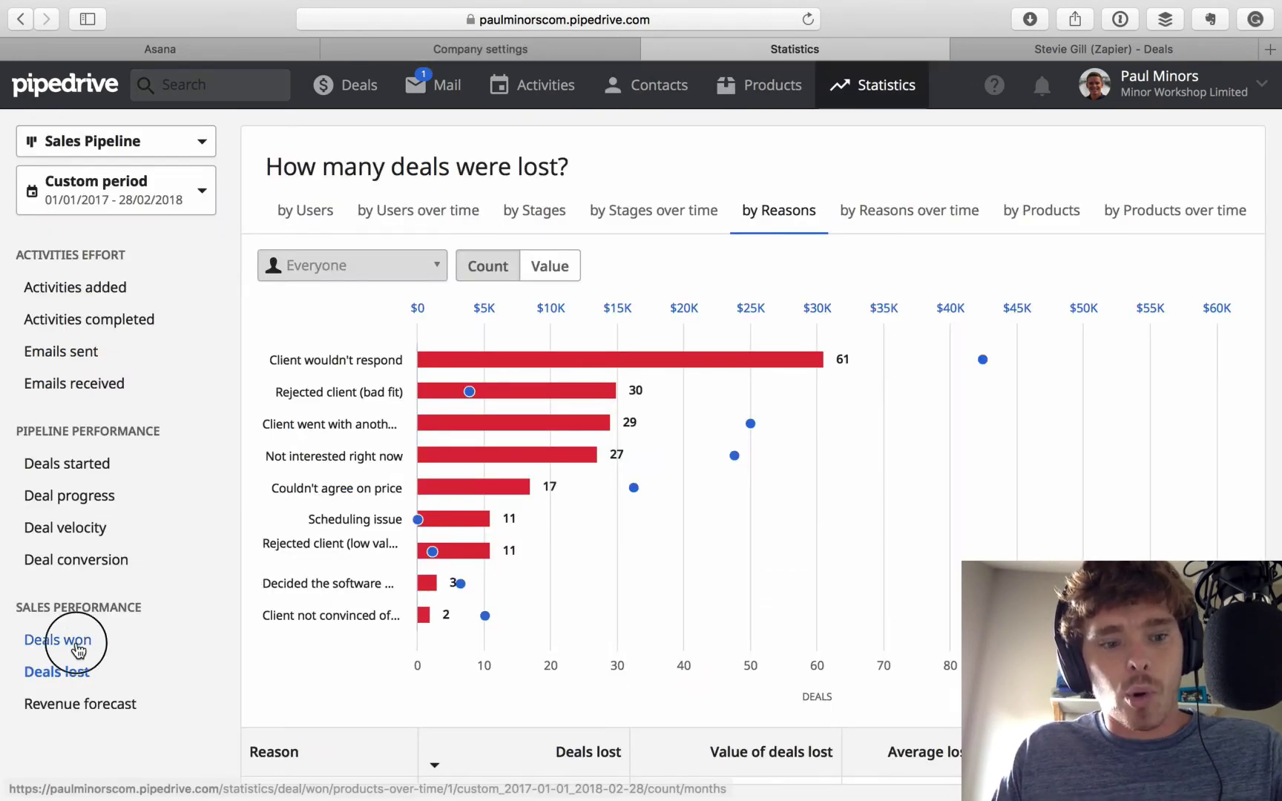
click(119, 642)
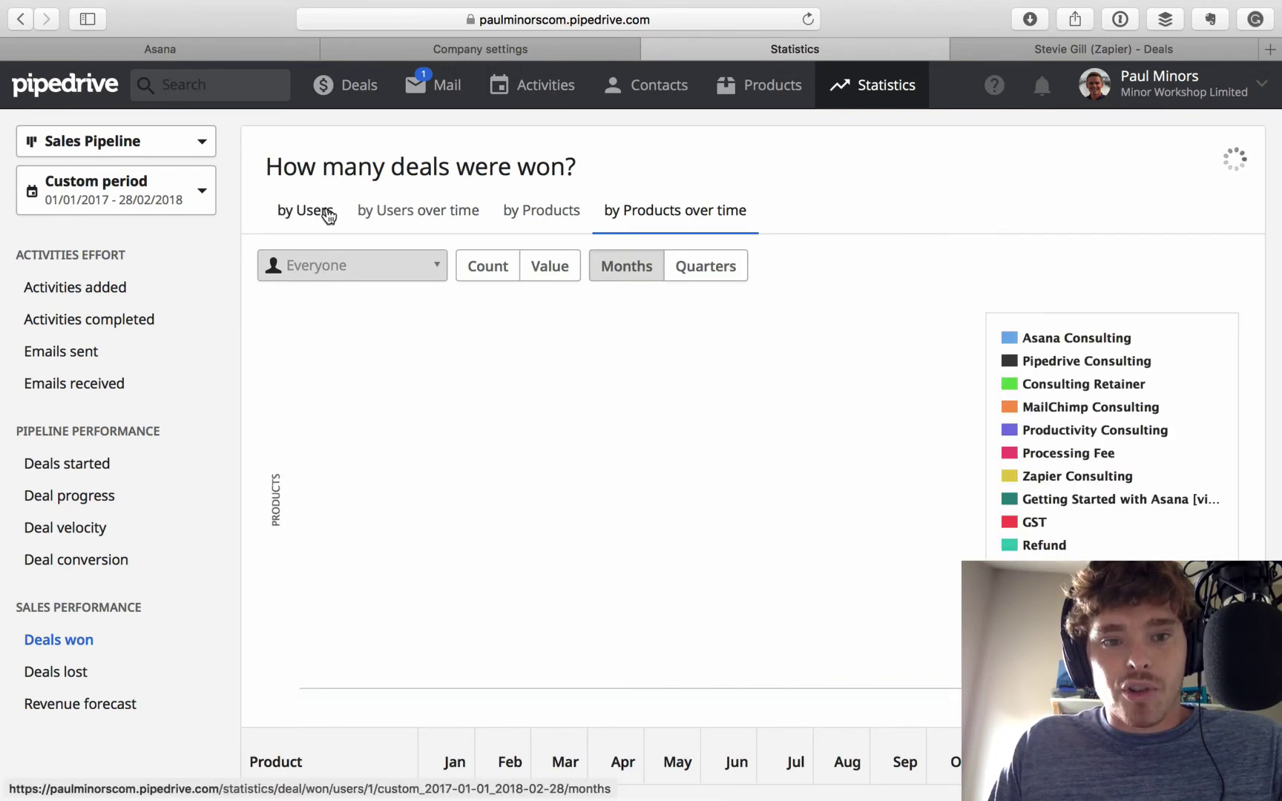
Chart deals won by products over time and hide Pipedrive Consulting from the legend.
click(423, 212)
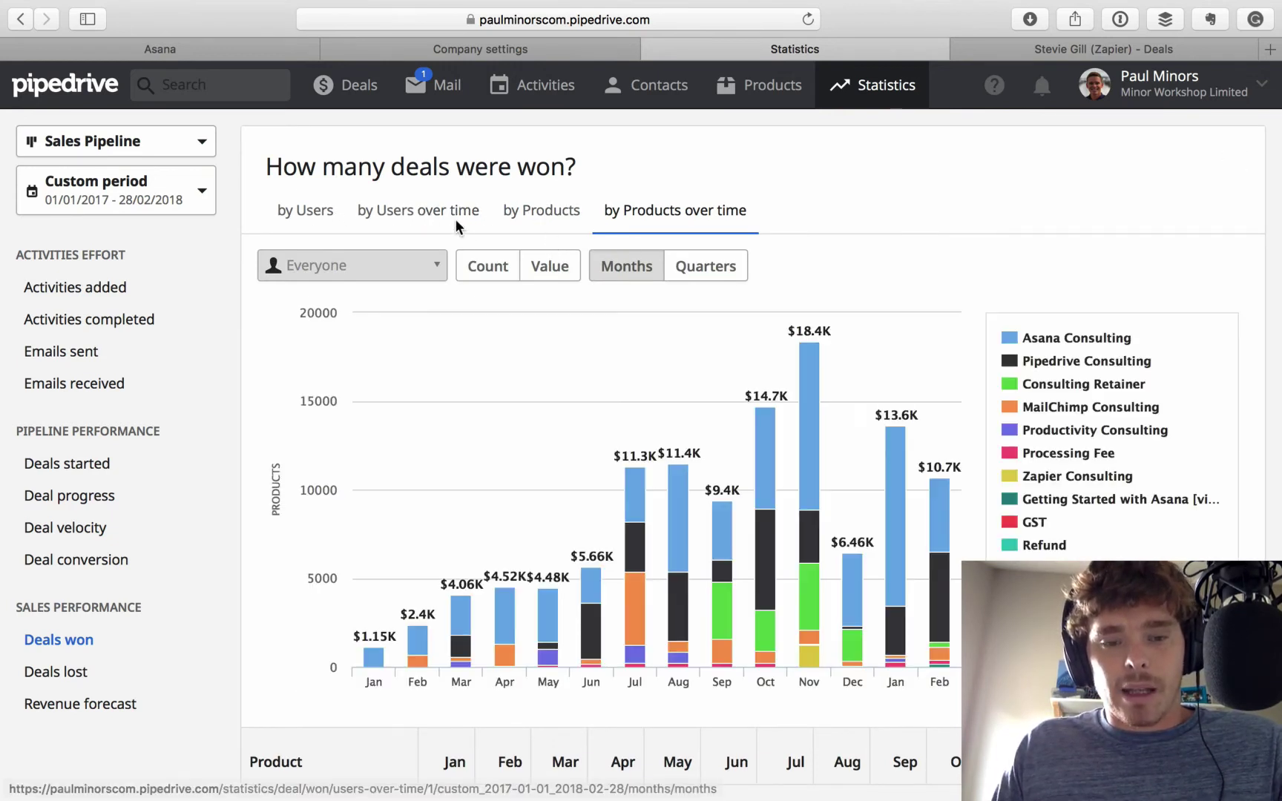
click(455, 220)
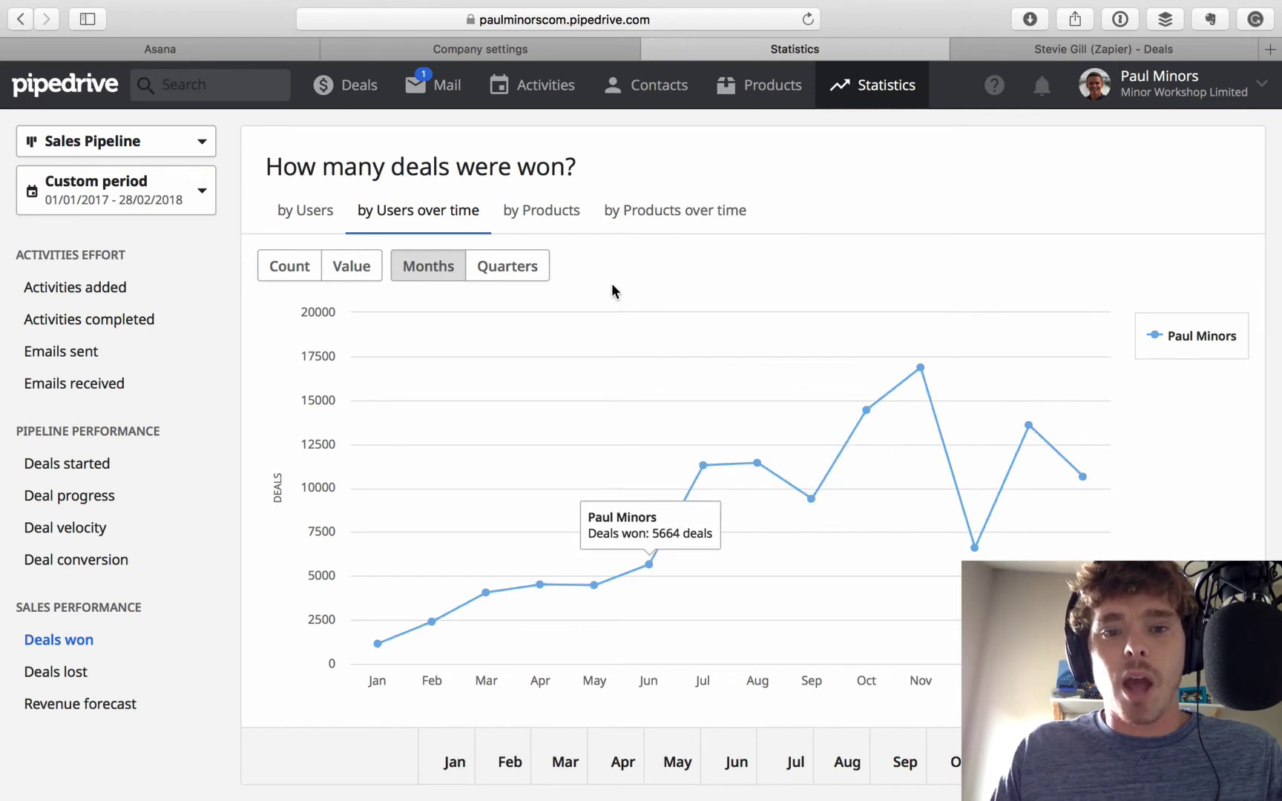
click(662, 229)
click(662, 229)
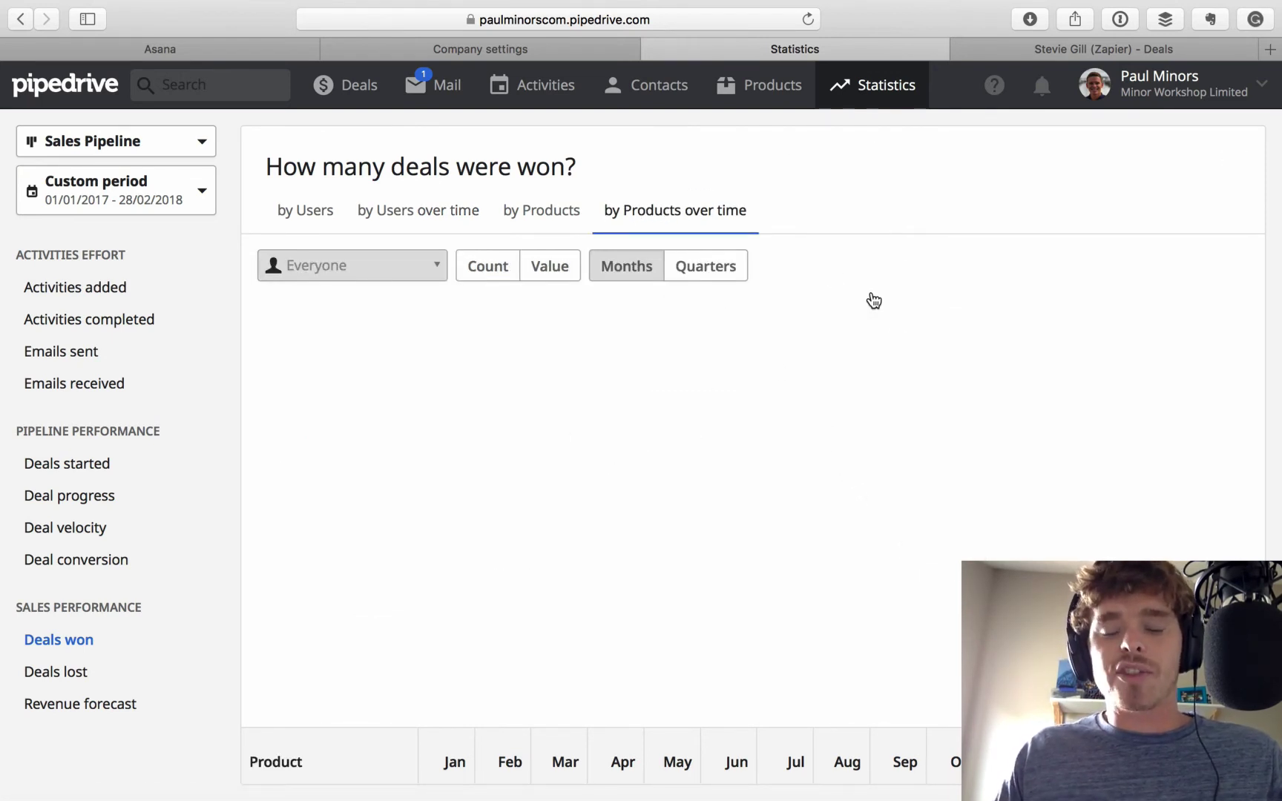
scroll(936, 365, down, 4)
scroll(853, 445, up, 4)
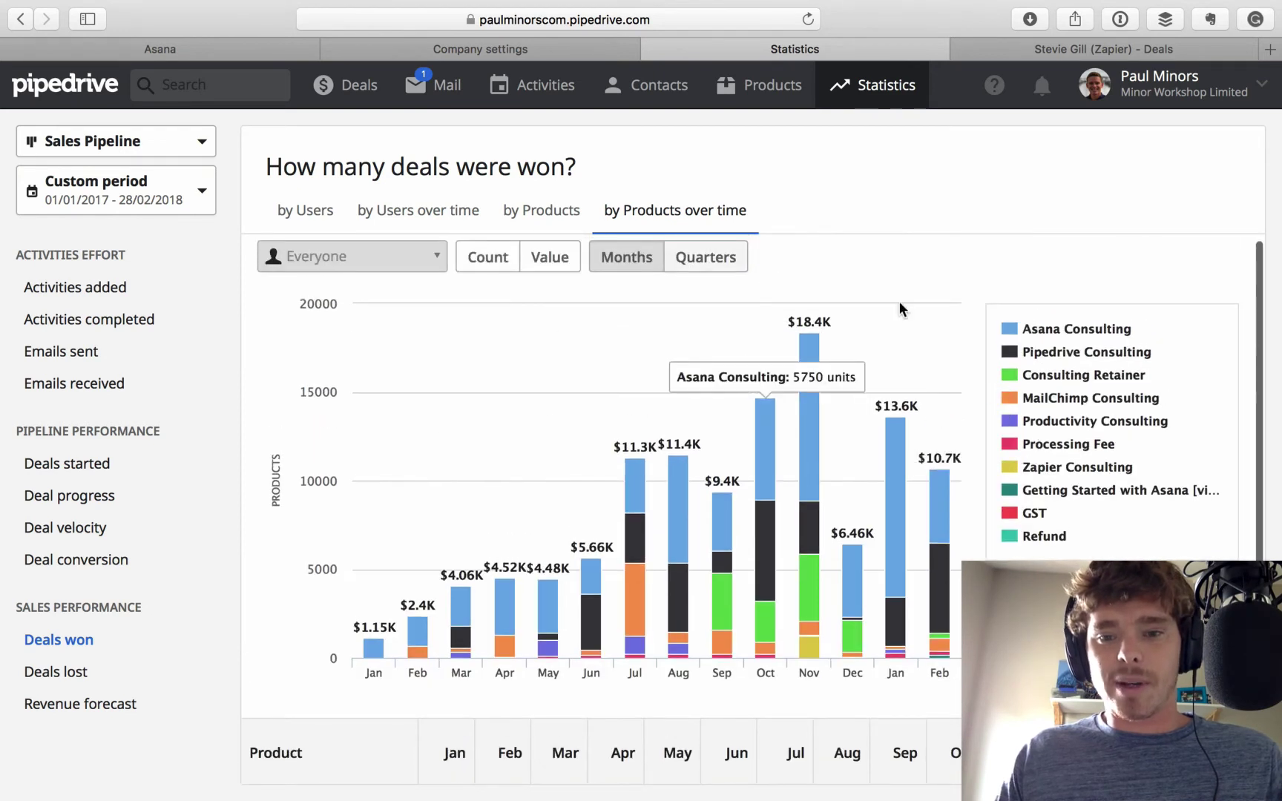
scroll(853, 507, down, 3)
scroll(915, 344, up, 1)
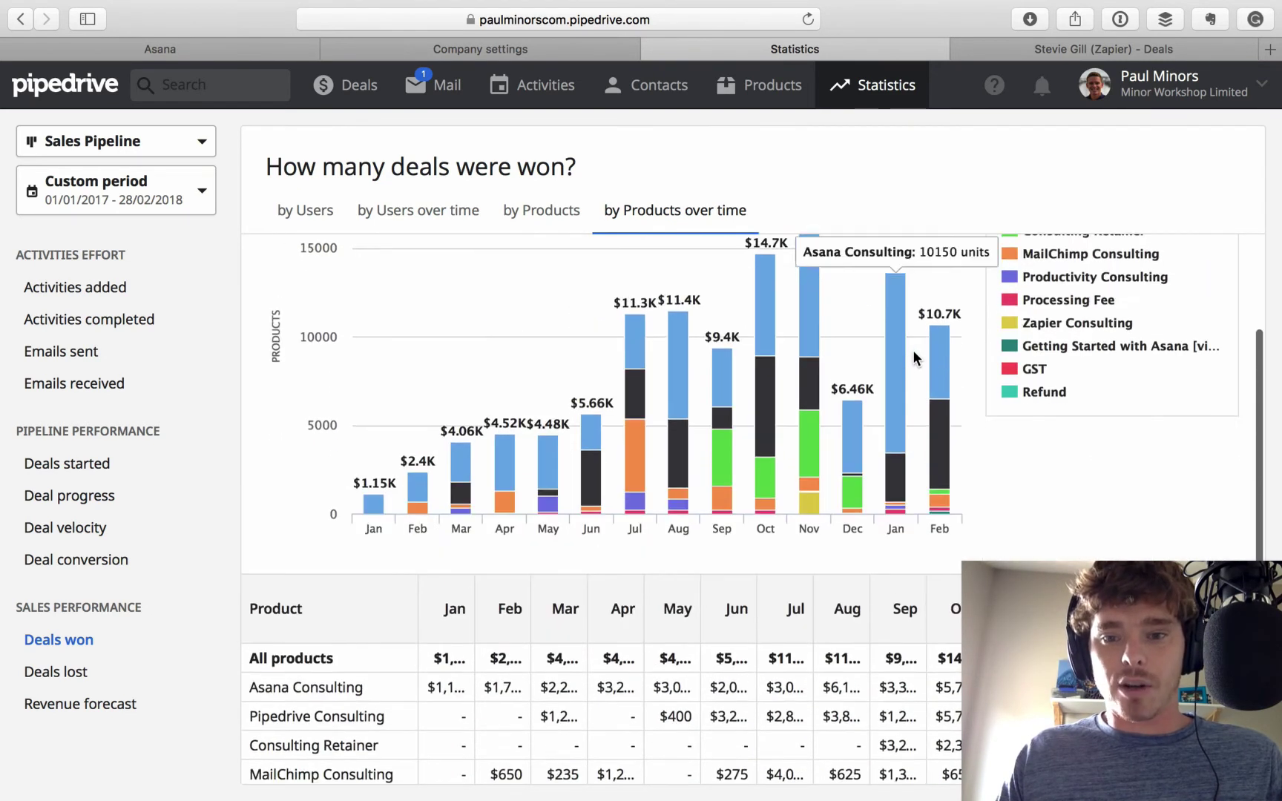
scroll(1050, 348, up, 1)
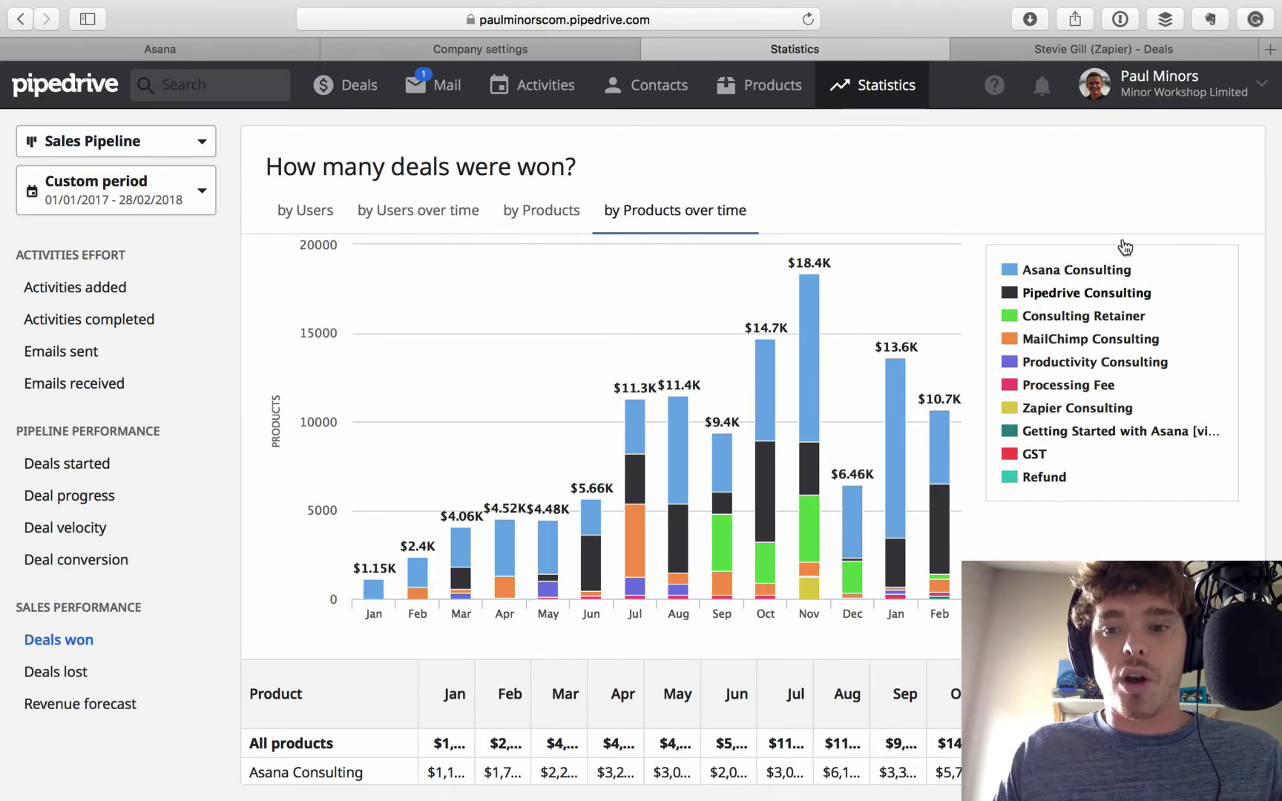
click(1086, 292)
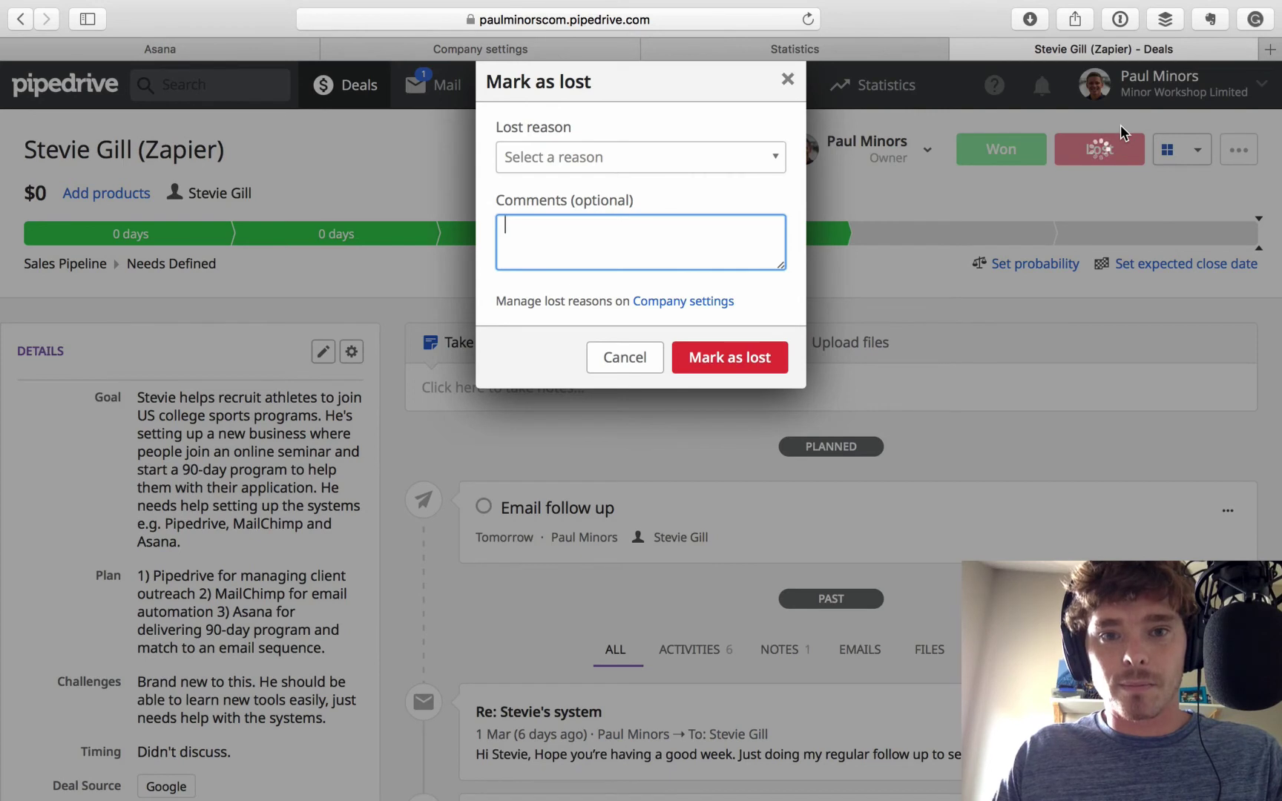
Dismiss the Mark as lost dialog, confirm Products is on under Features, and close that tab.
click(787, 80)
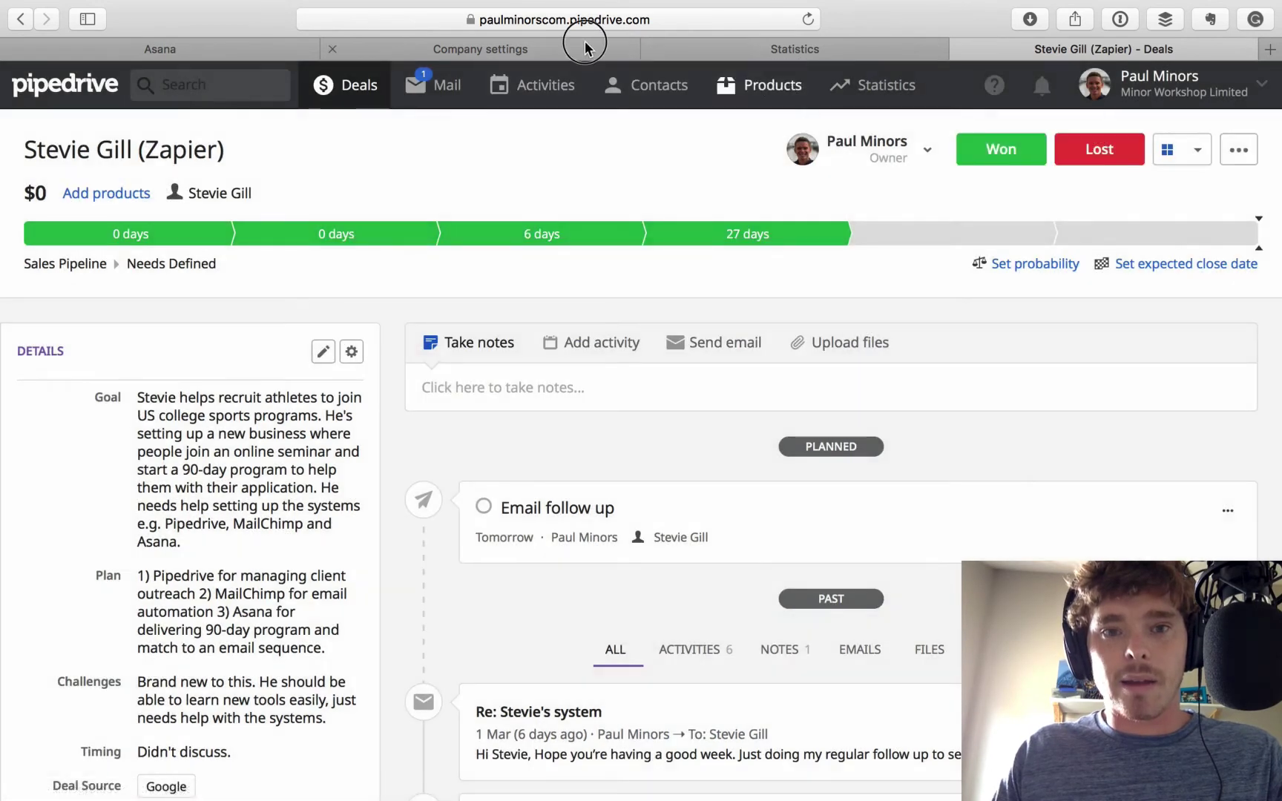
click(585, 43)
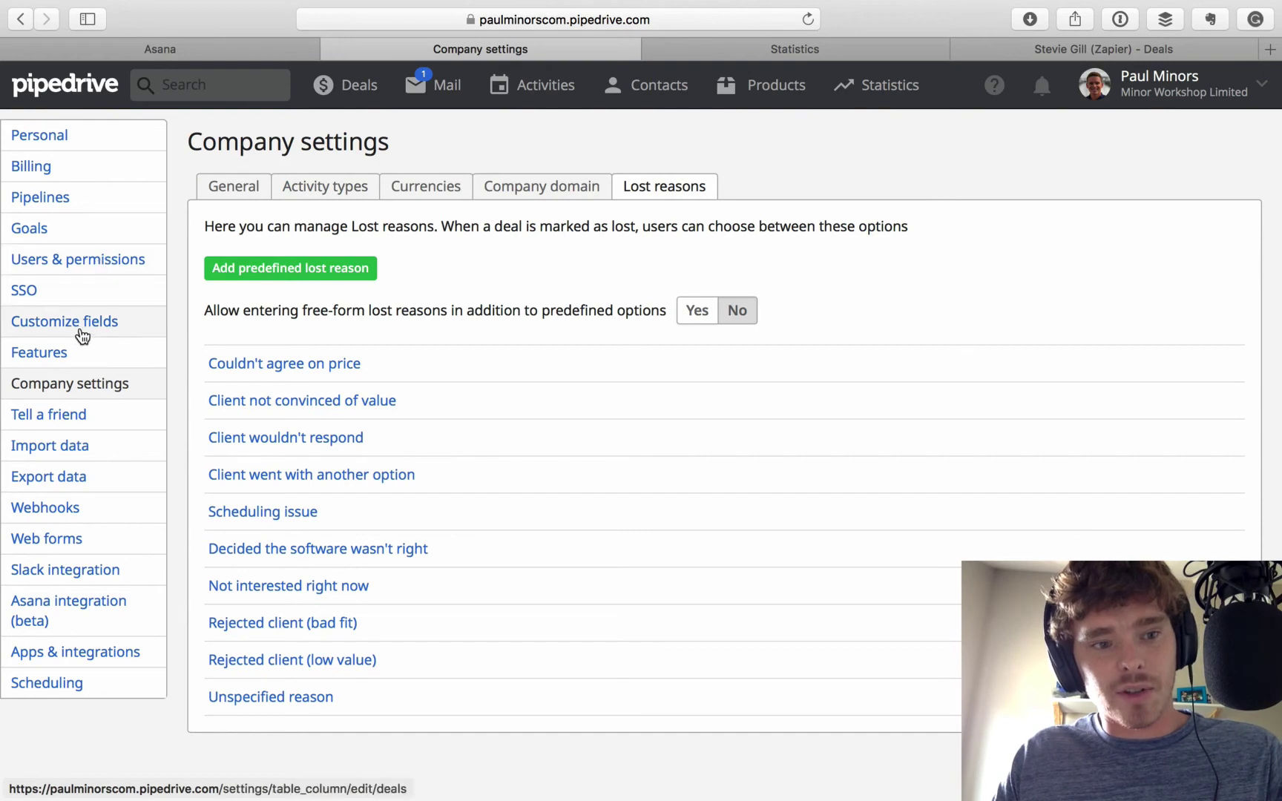
click(67, 364)
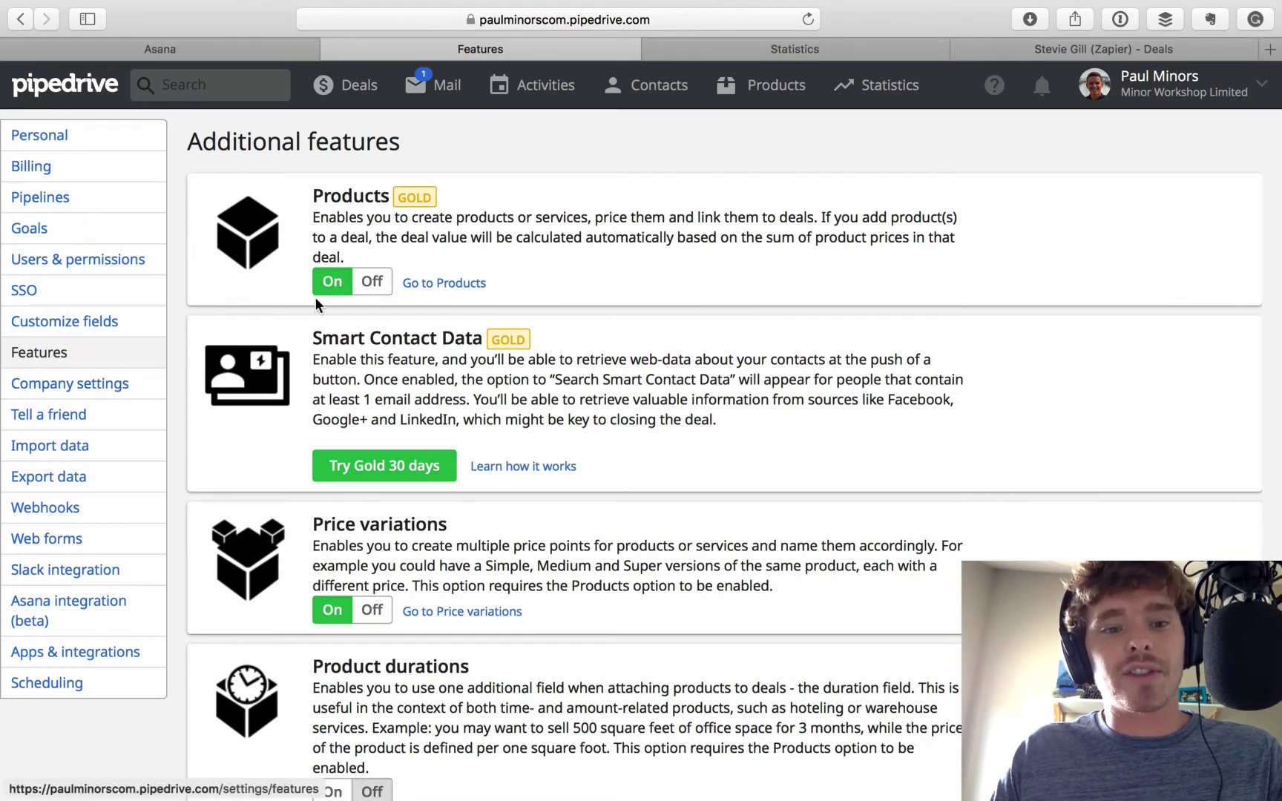
key(super+w)
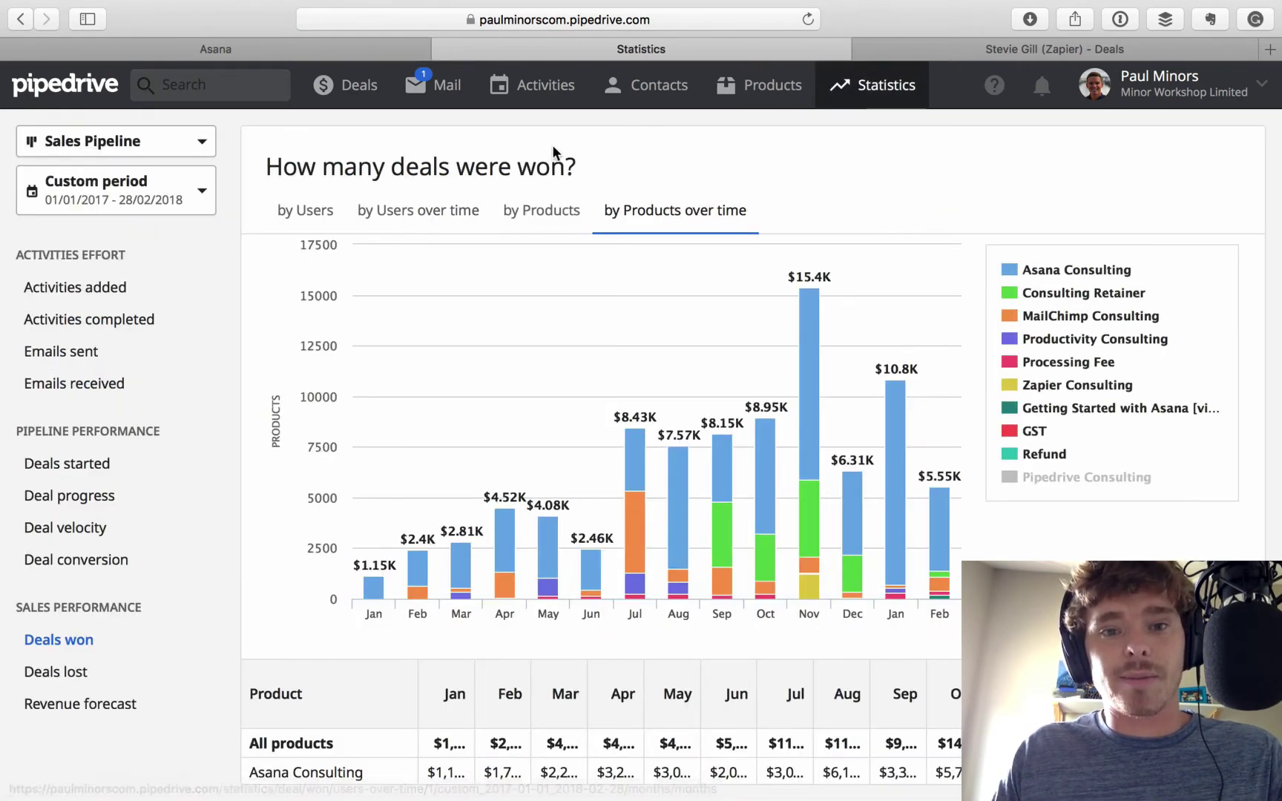
Open the Products list in its own tab and look it over.
super+click(760, 88)
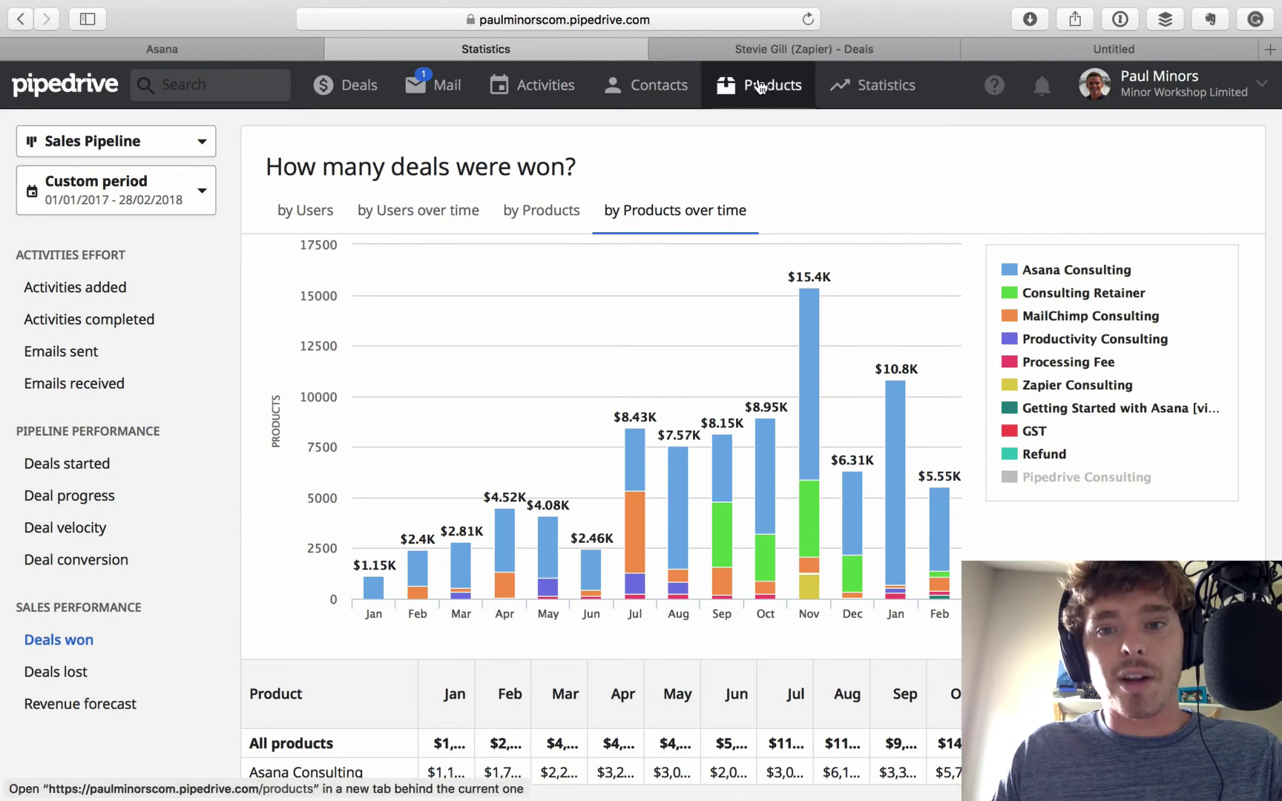
click(1040, 49)
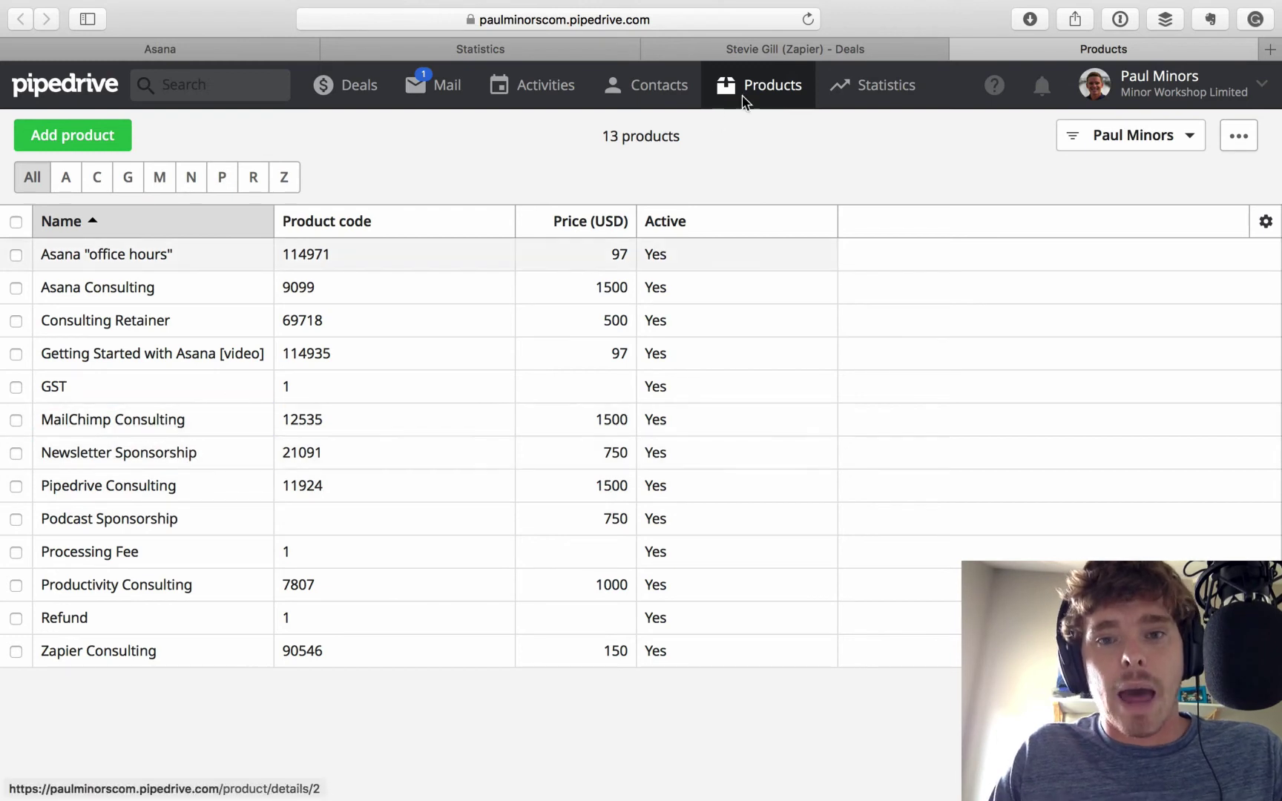
click(775, 49)
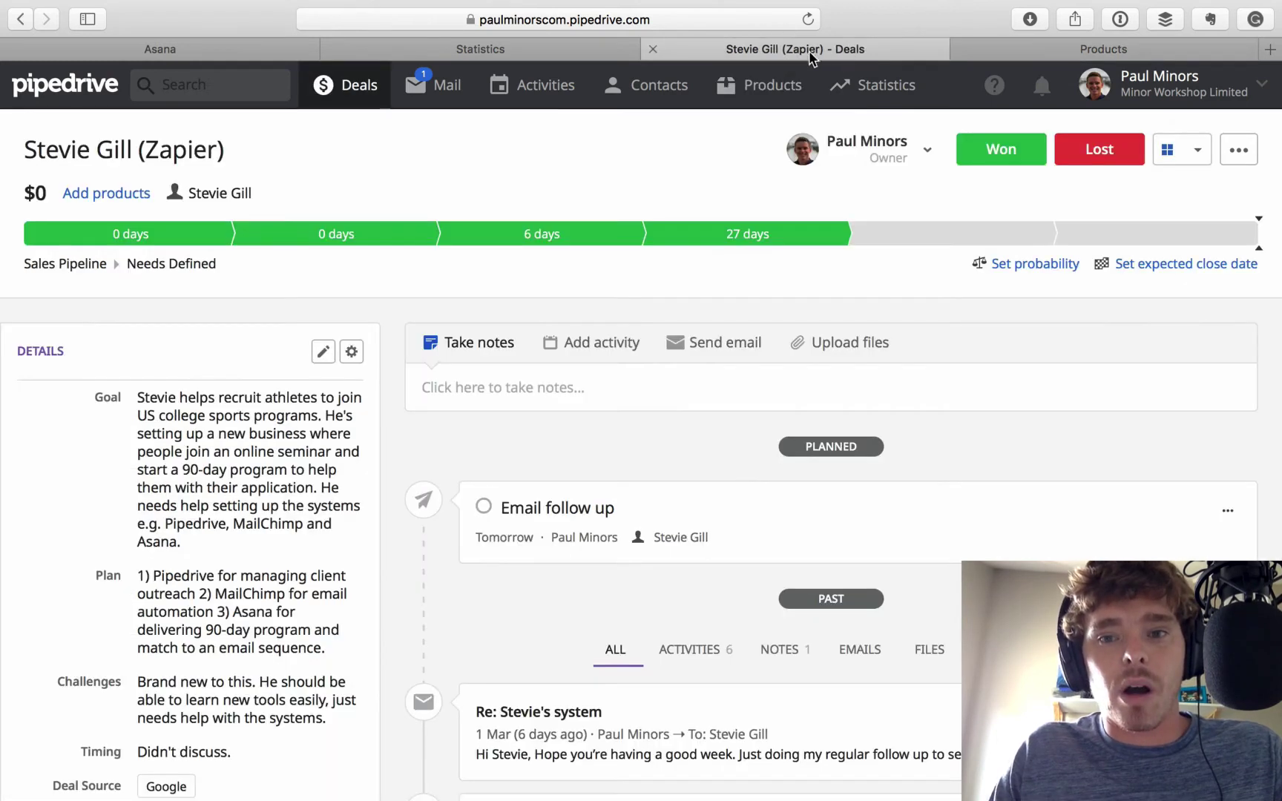
Attach Asana Consulting to the Zapier deal with its price changed to 1000.
click(133, 193)
click(364, 207)
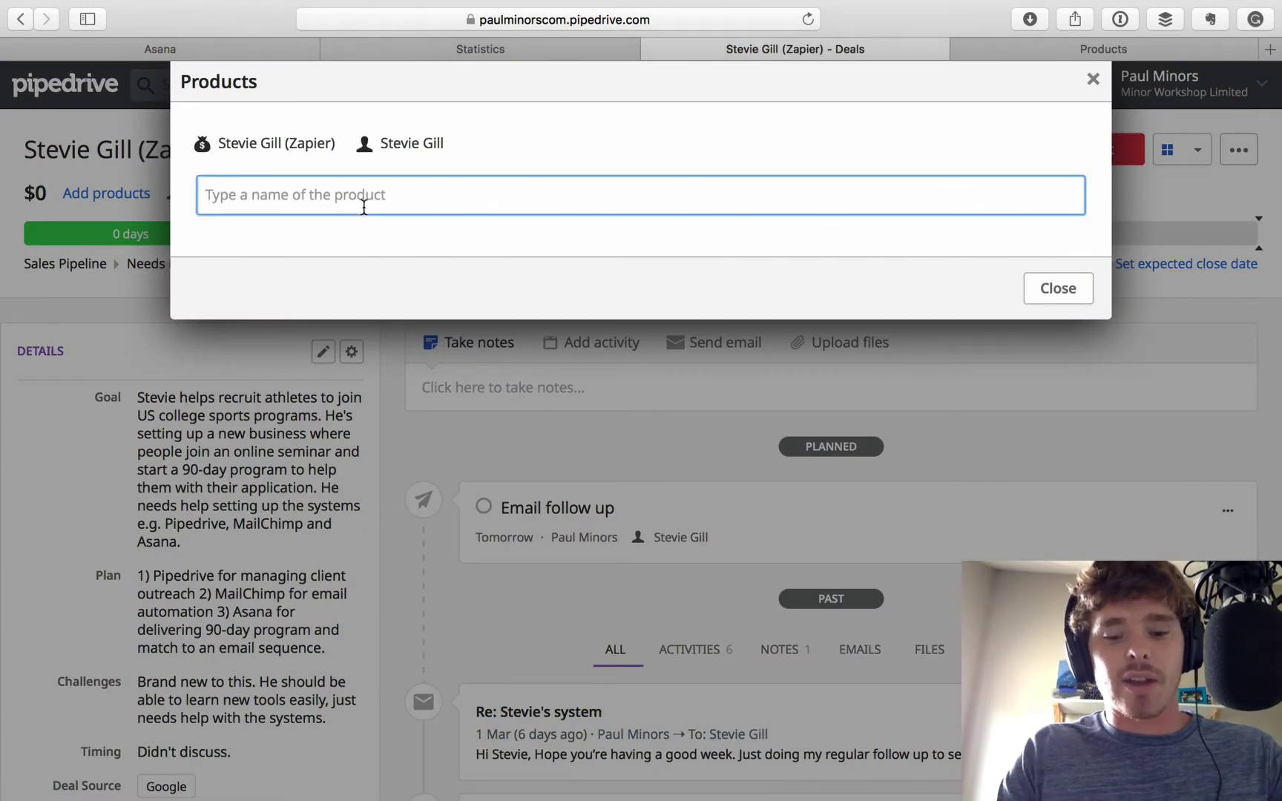
text(asana)
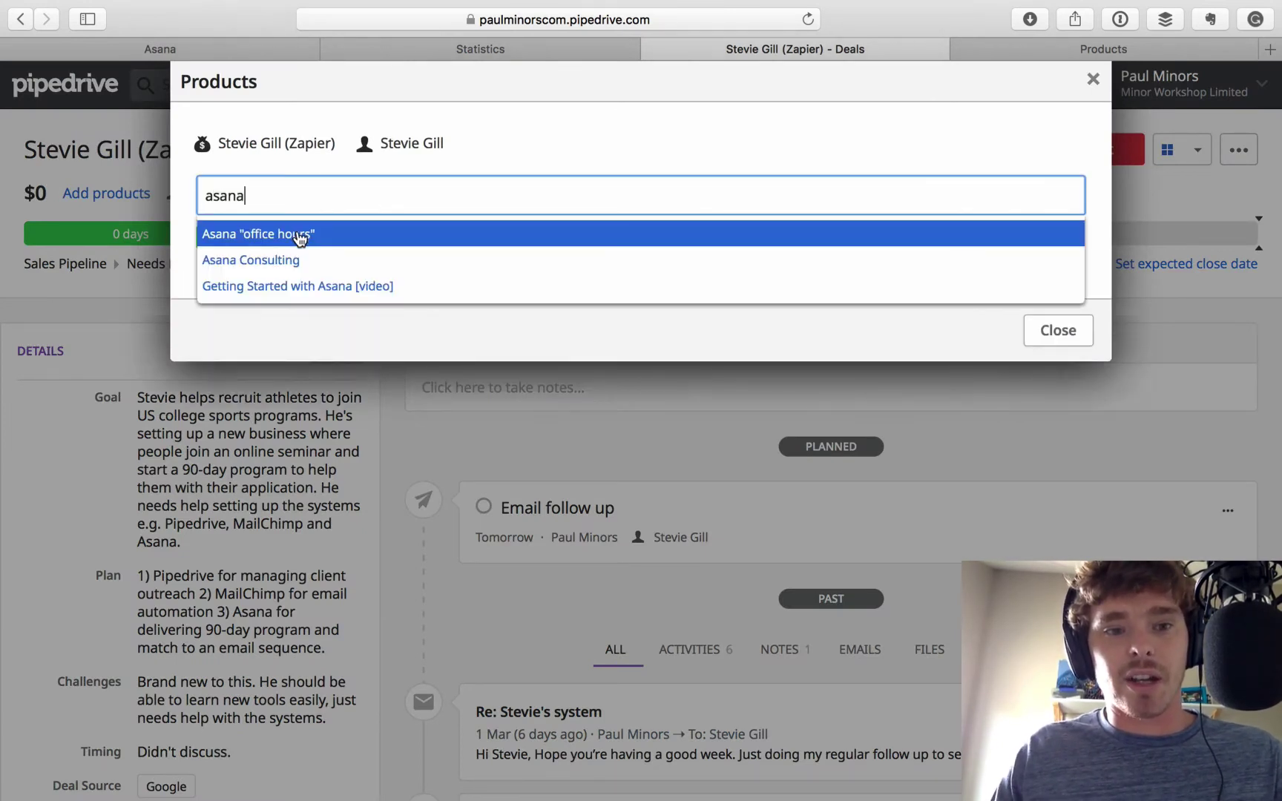
click(295, 259)
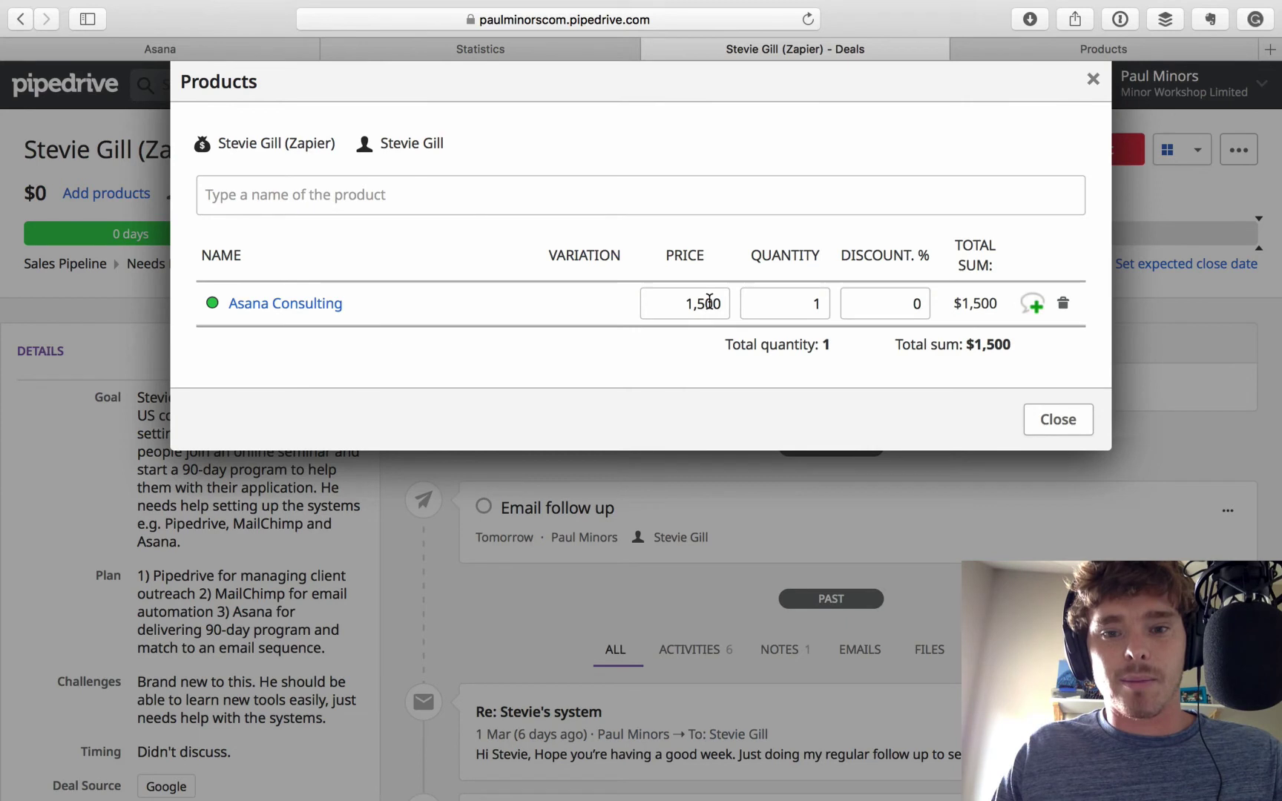
click(709, 300)
double_click(709, 300)
text(1000)
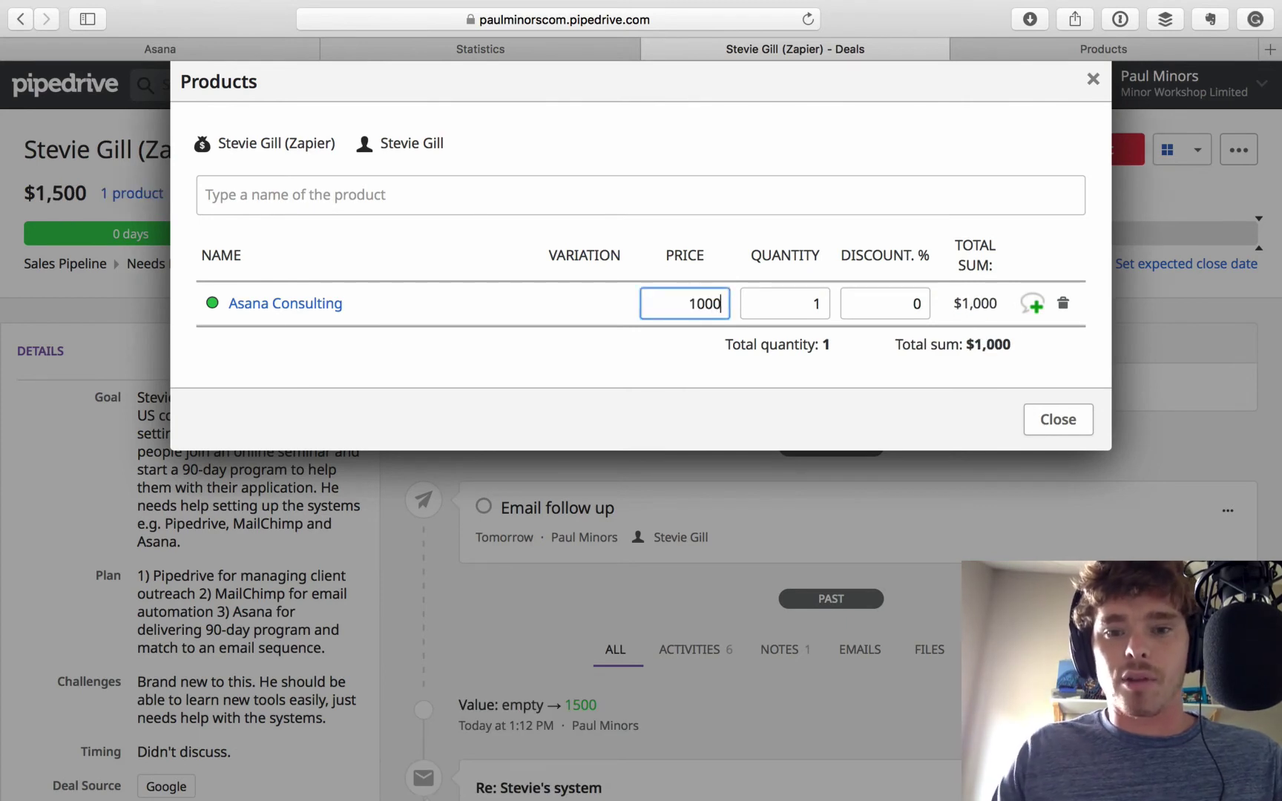
click(1046, 419)
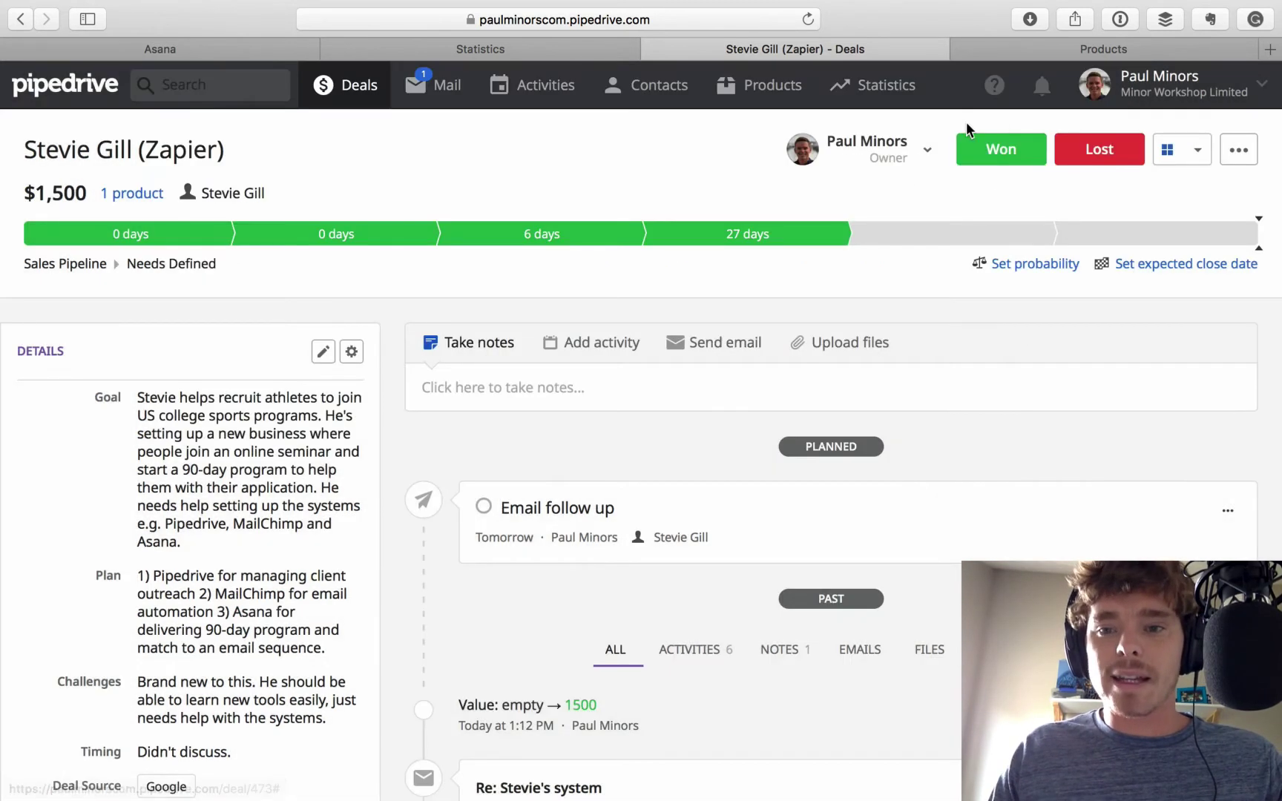
click(481, 49)
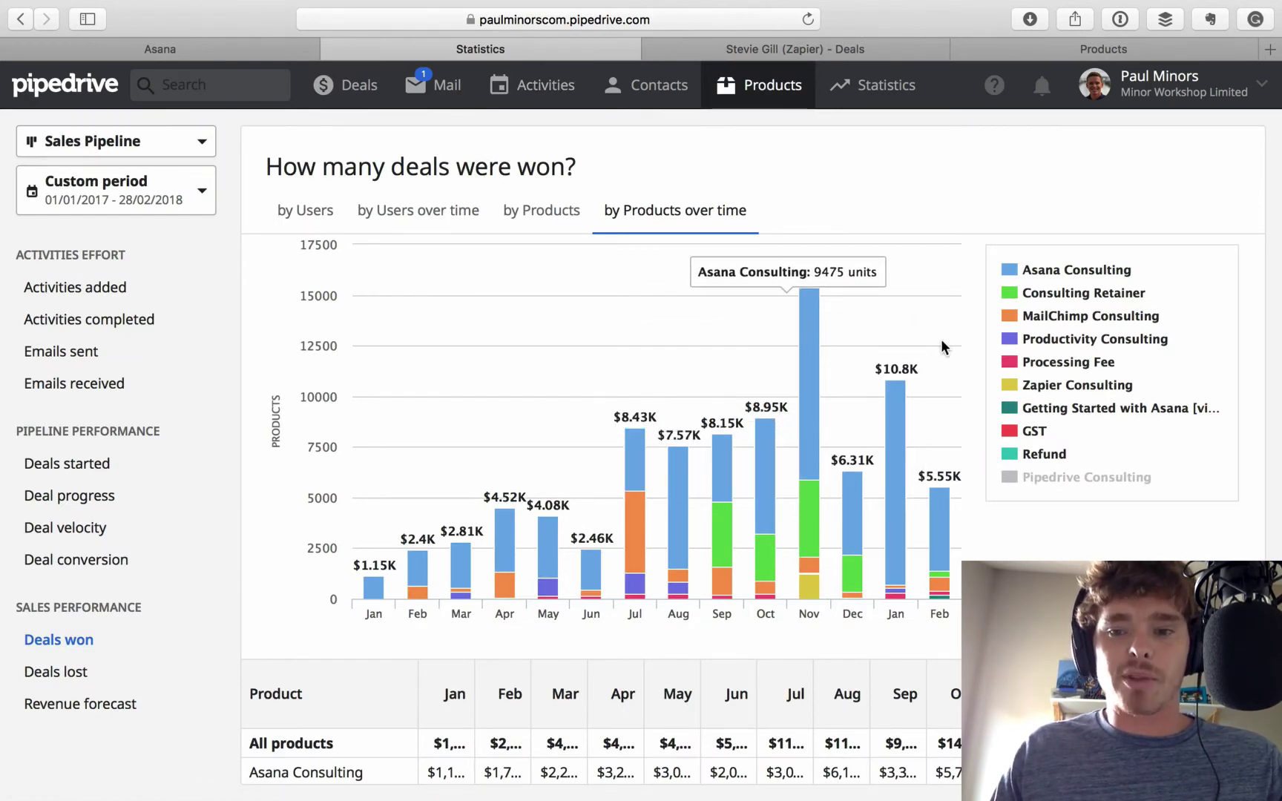
Review the Products paragraph in the Evernote notes, then return to the 13-product list.
scroll(939, 360, down, 3)
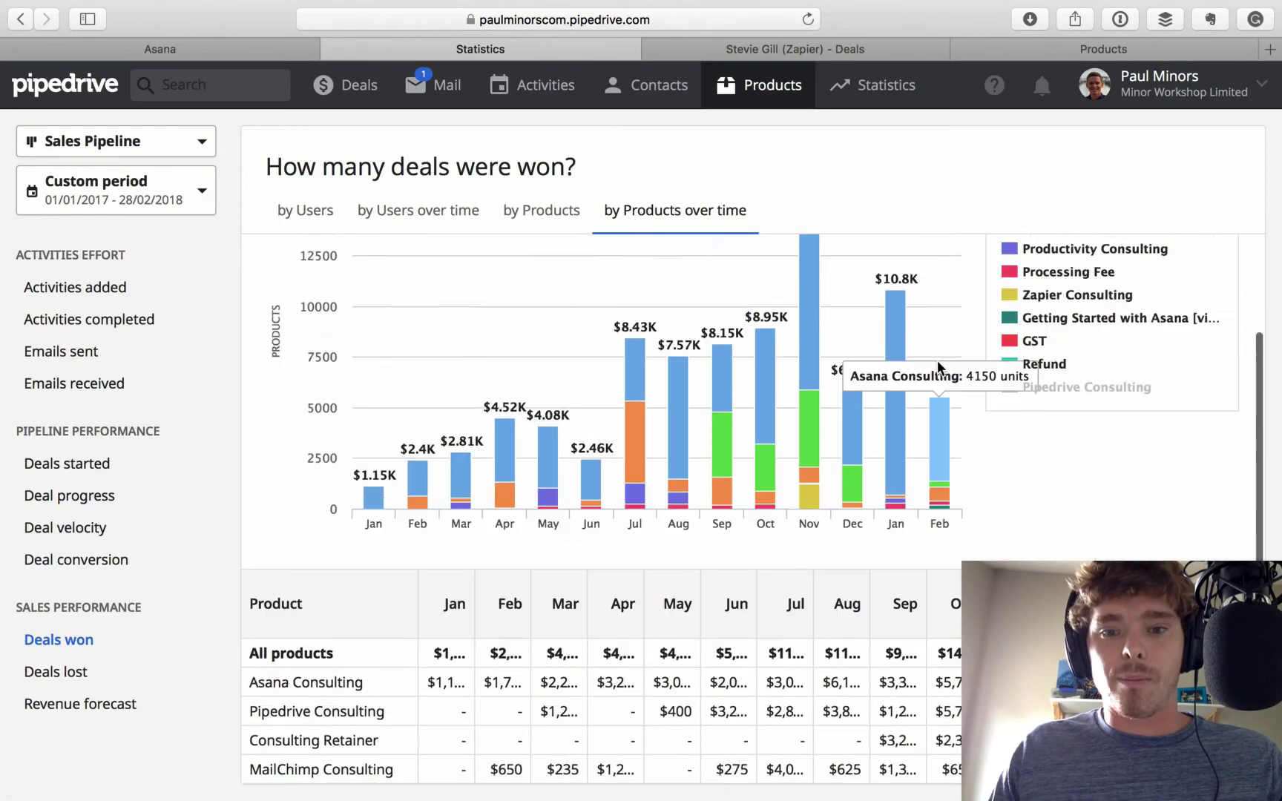
scroll(937, 360, up, 5)
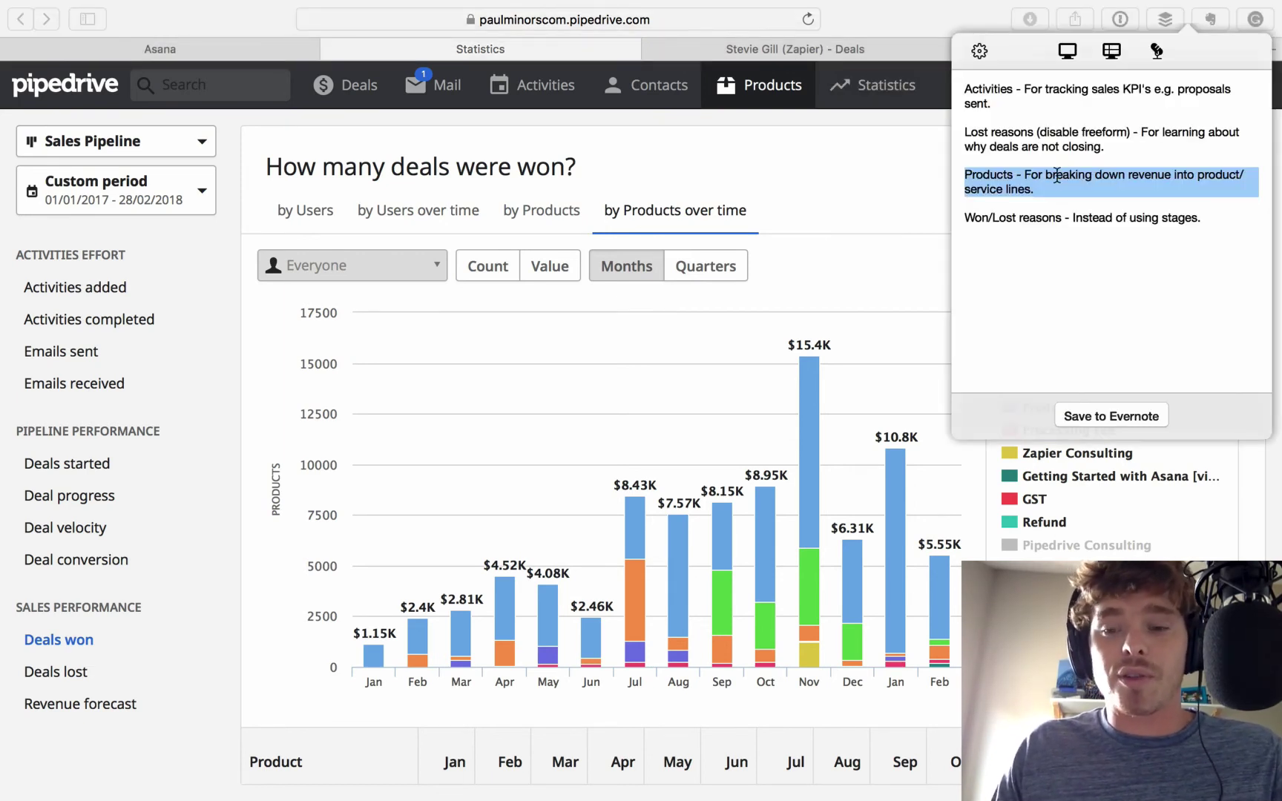
drag(1057, 178, 927, 172)
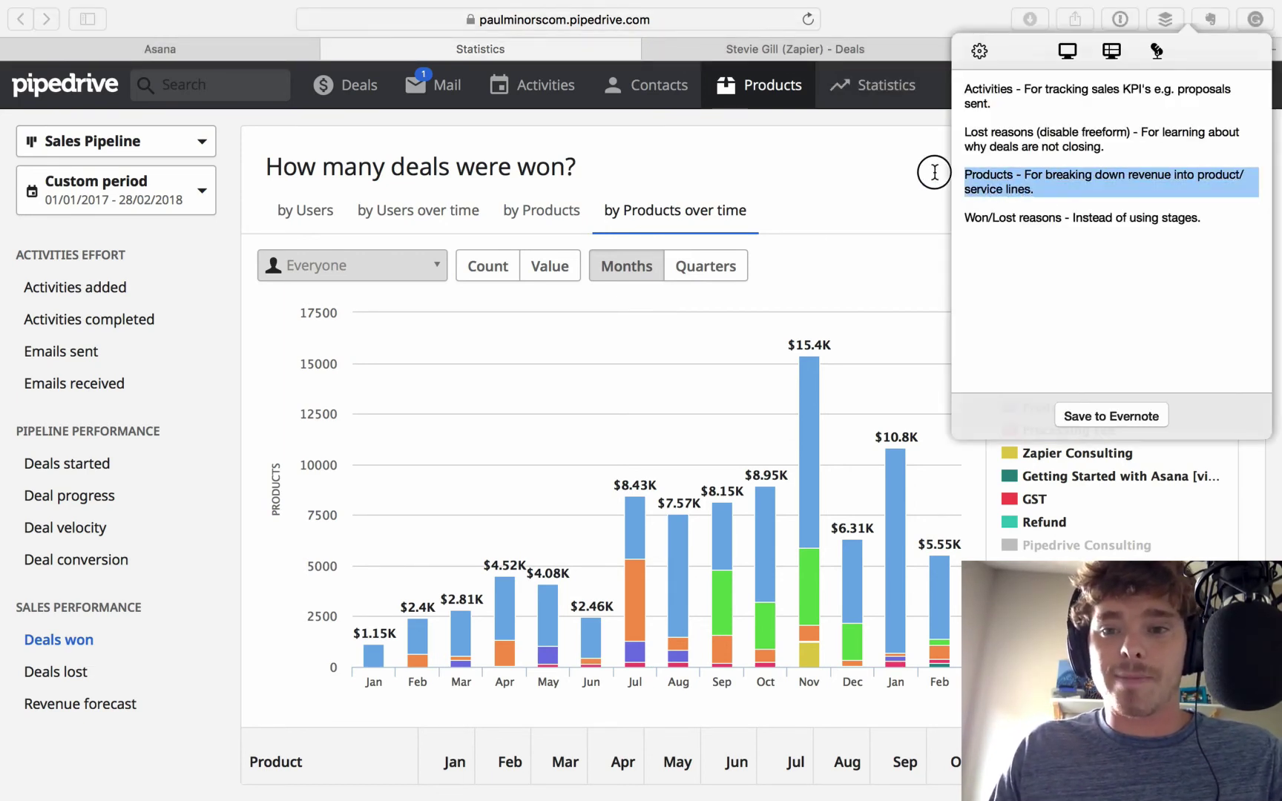
click(1084, 297)
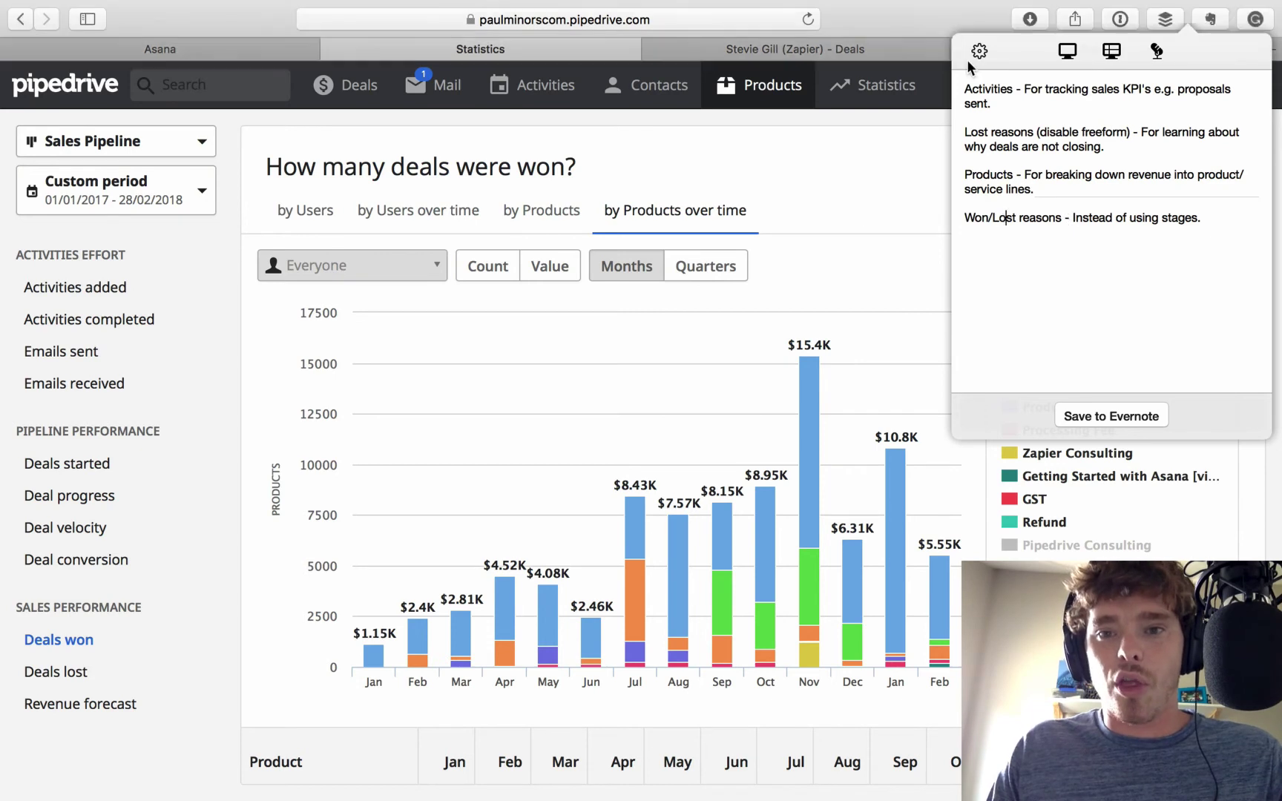
click(1046, 49)
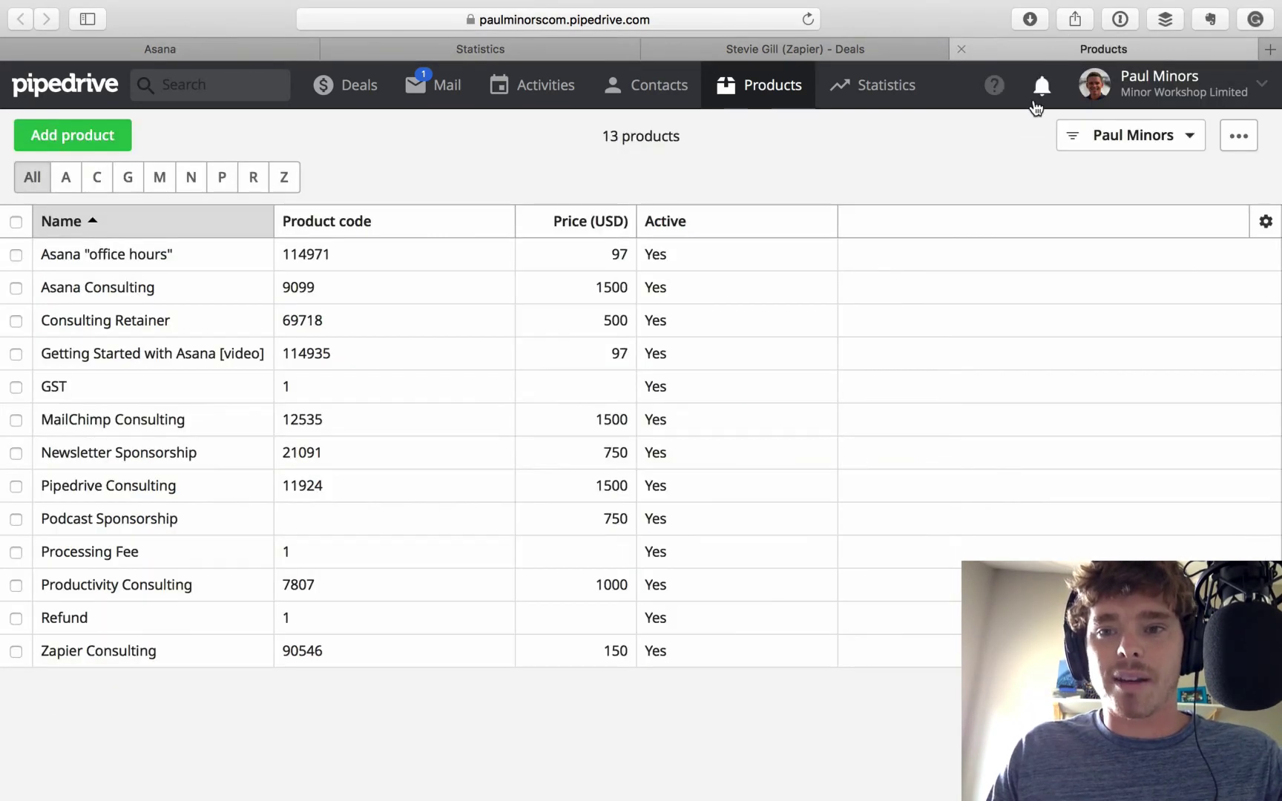
Look over the Zapier deal, the products list and the deals-won statistics.
click(769, 49)
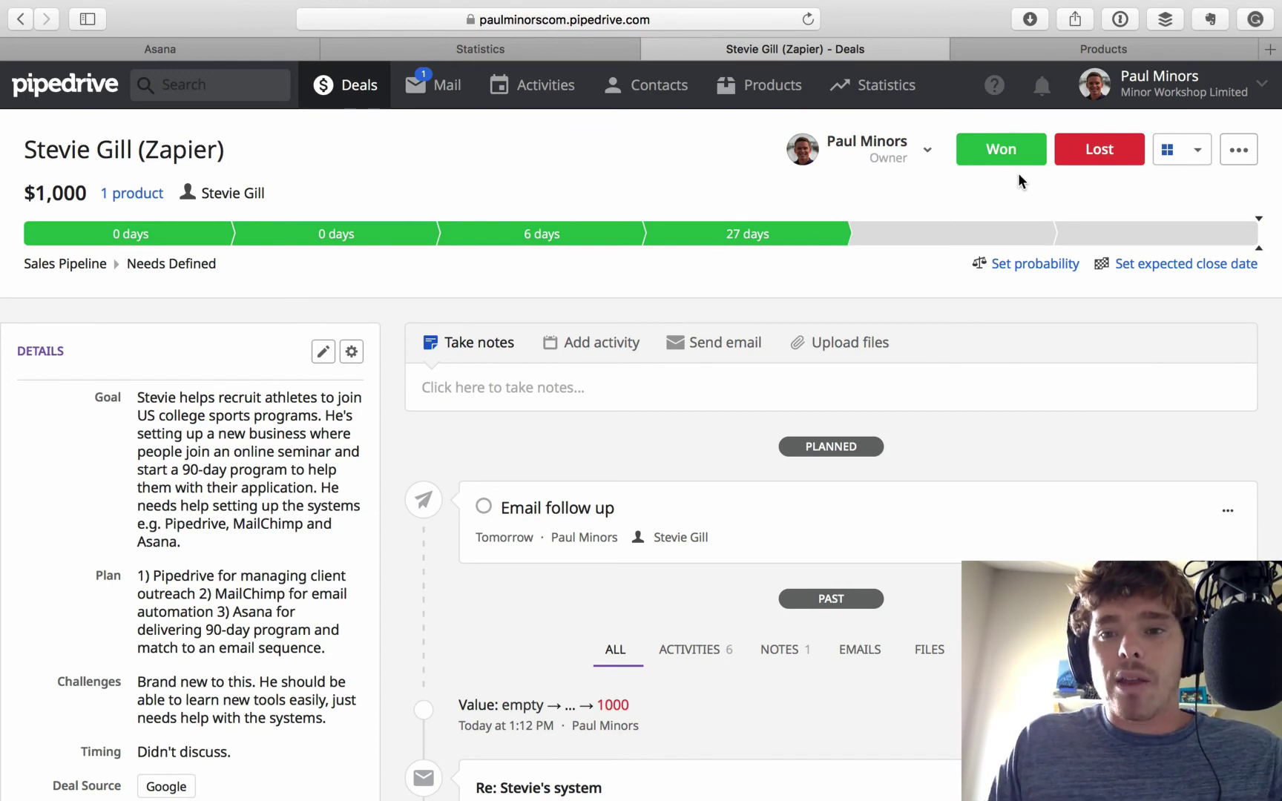
click(1065, 45)
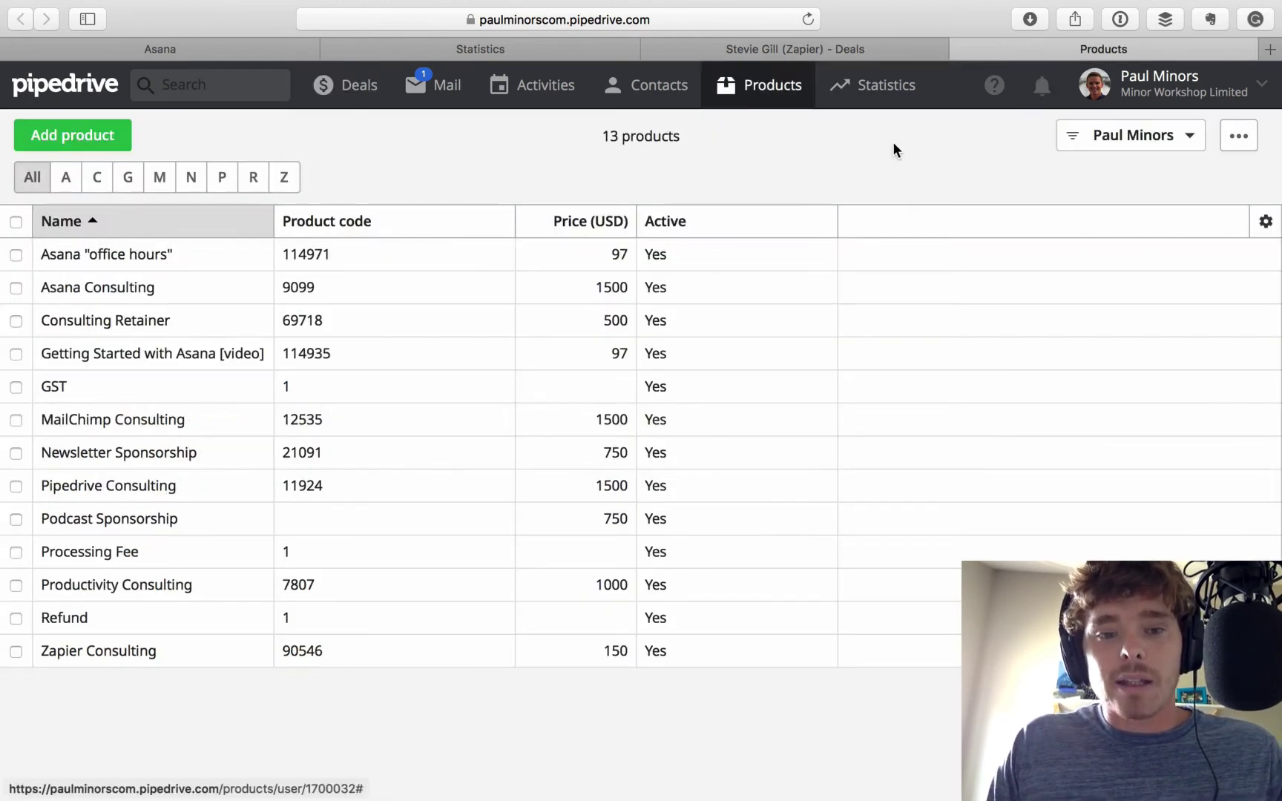
key(super+2)
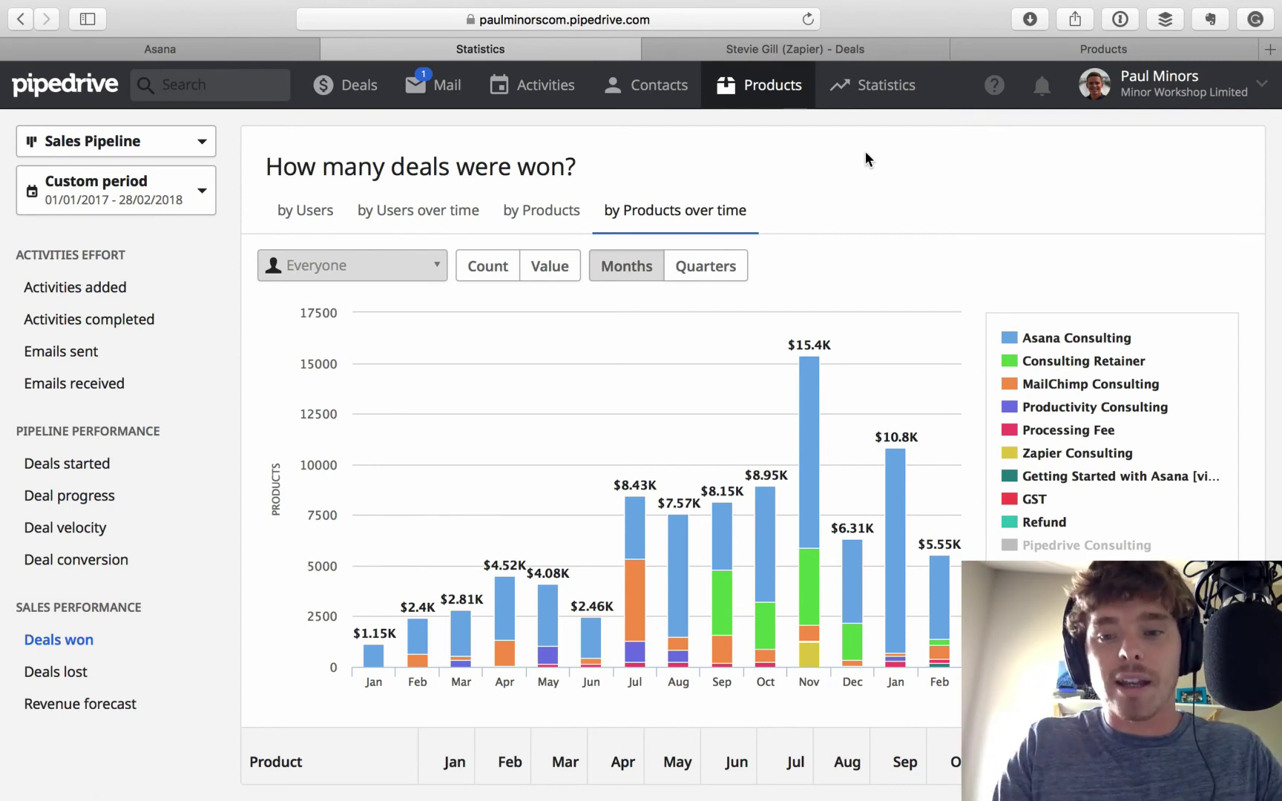
Review the Won/Lost talking point in the notes and return to the $1,000 Zapier deal.
key(super+shift+e)
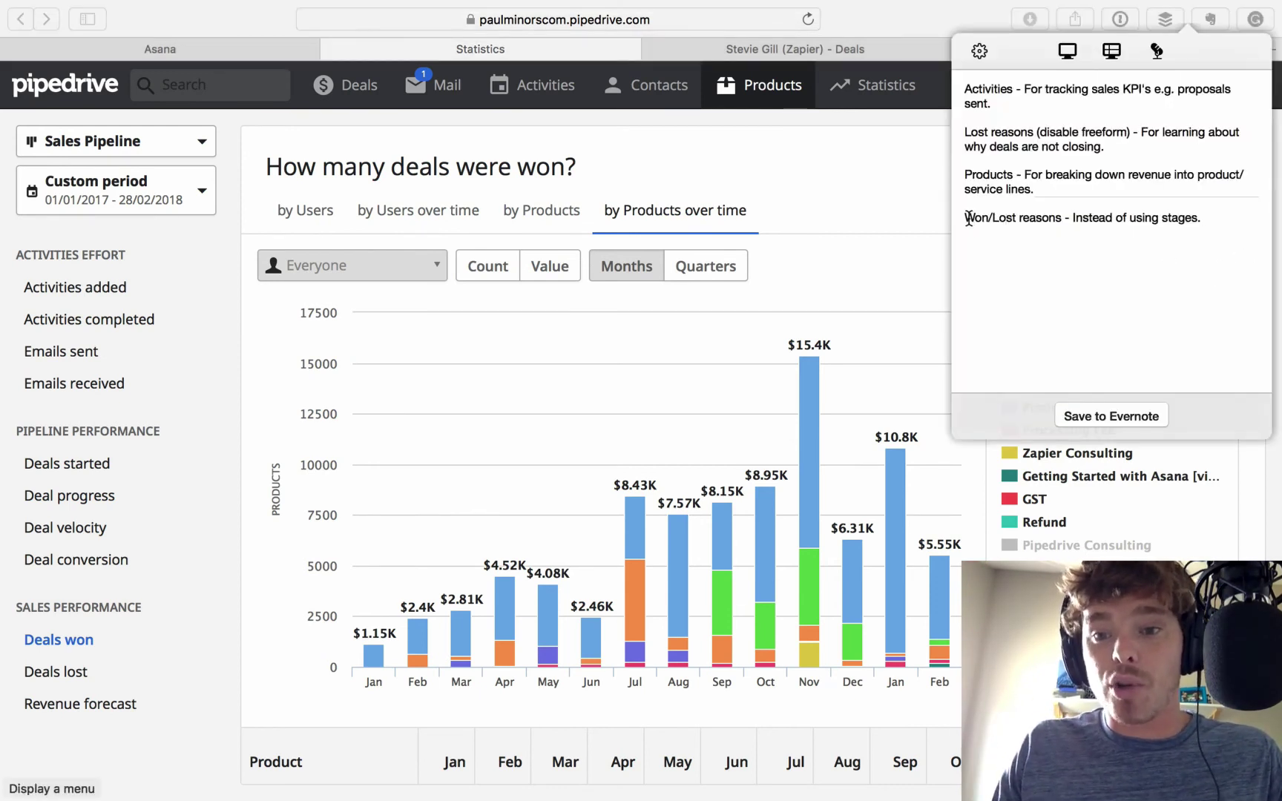
drag(967, 218, 1038, 216)
click(1040, 245)
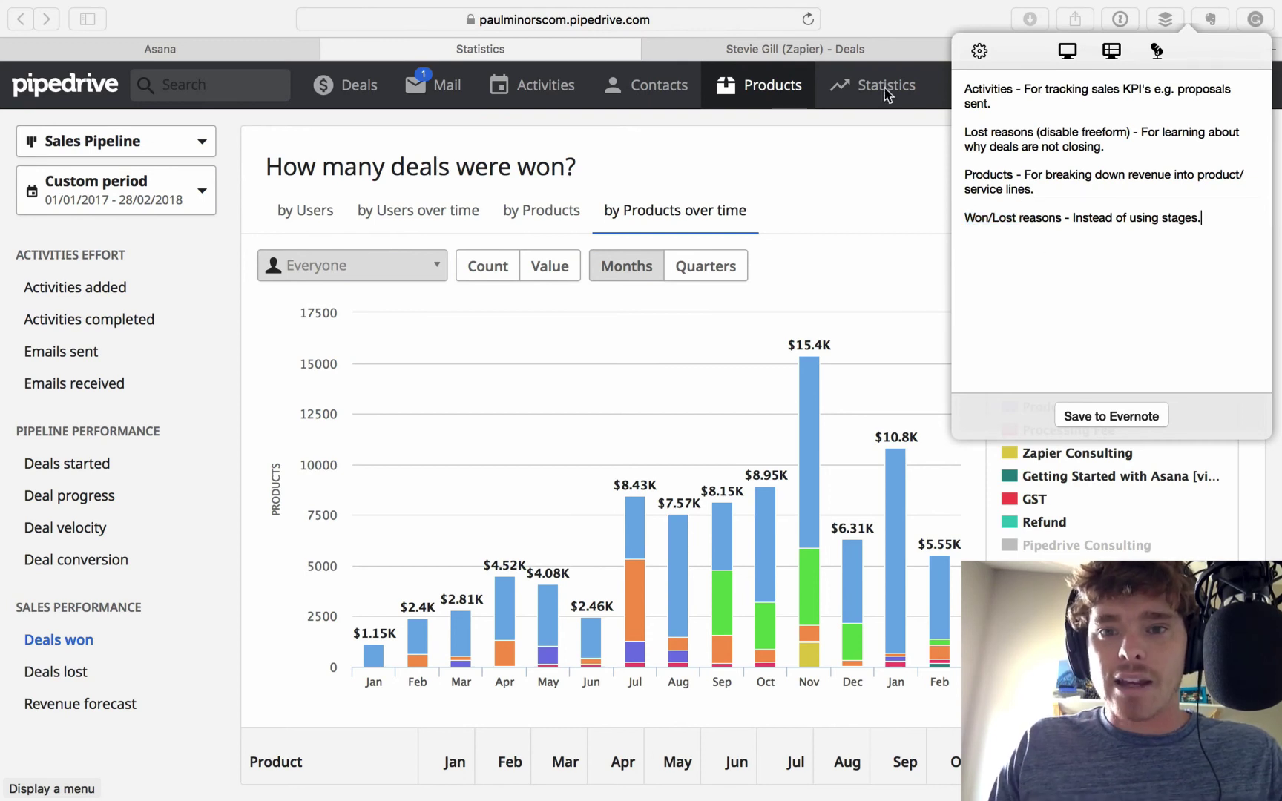
click(853, 48)
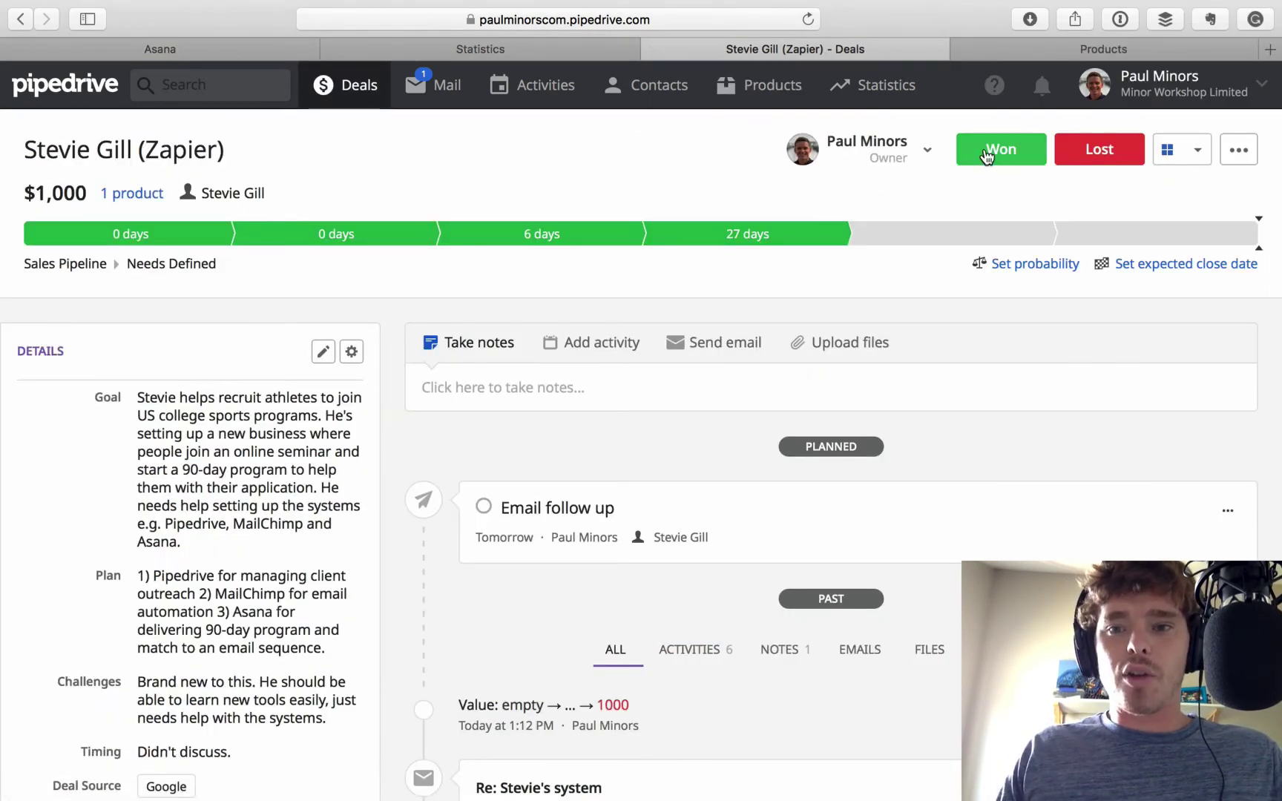
Mark the Zapier deal won and reopen it, then lost for 'Not interested right now' and reopen.
click(1005, 159)
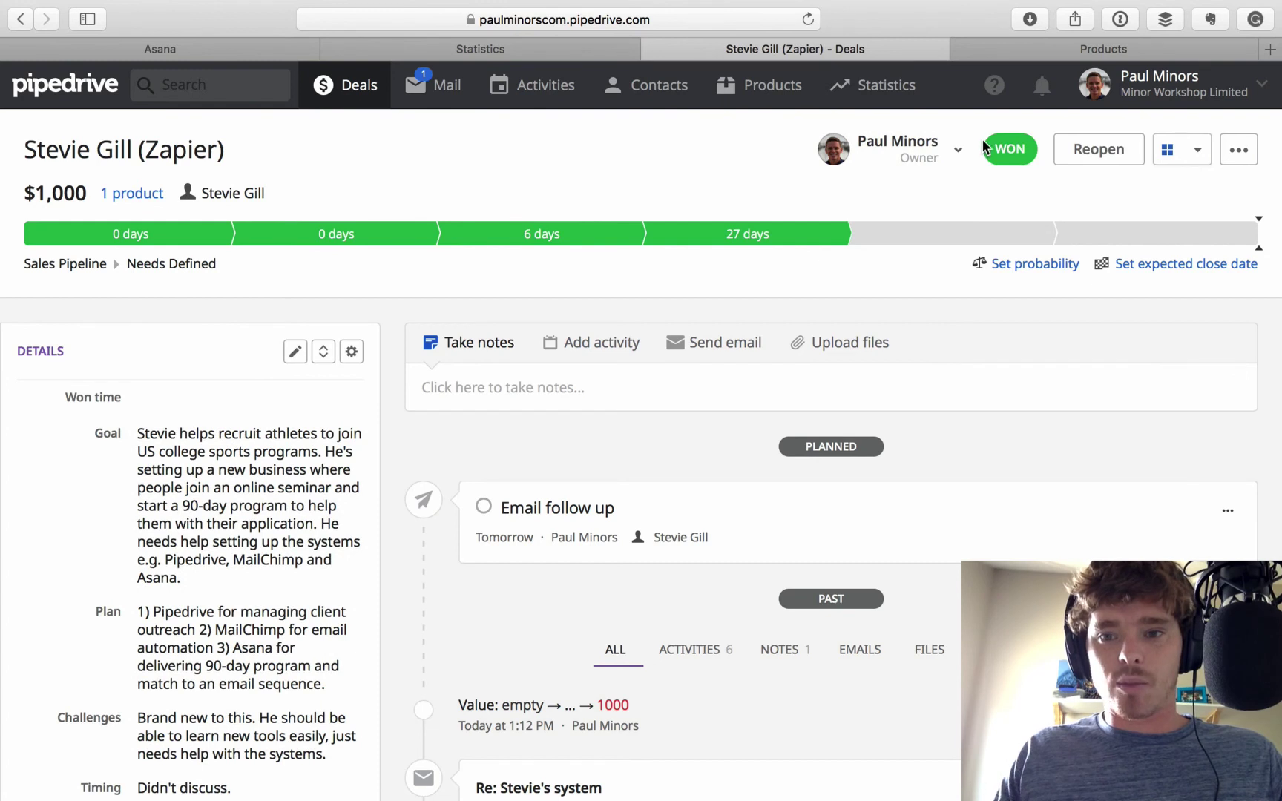
click(1090, 150)
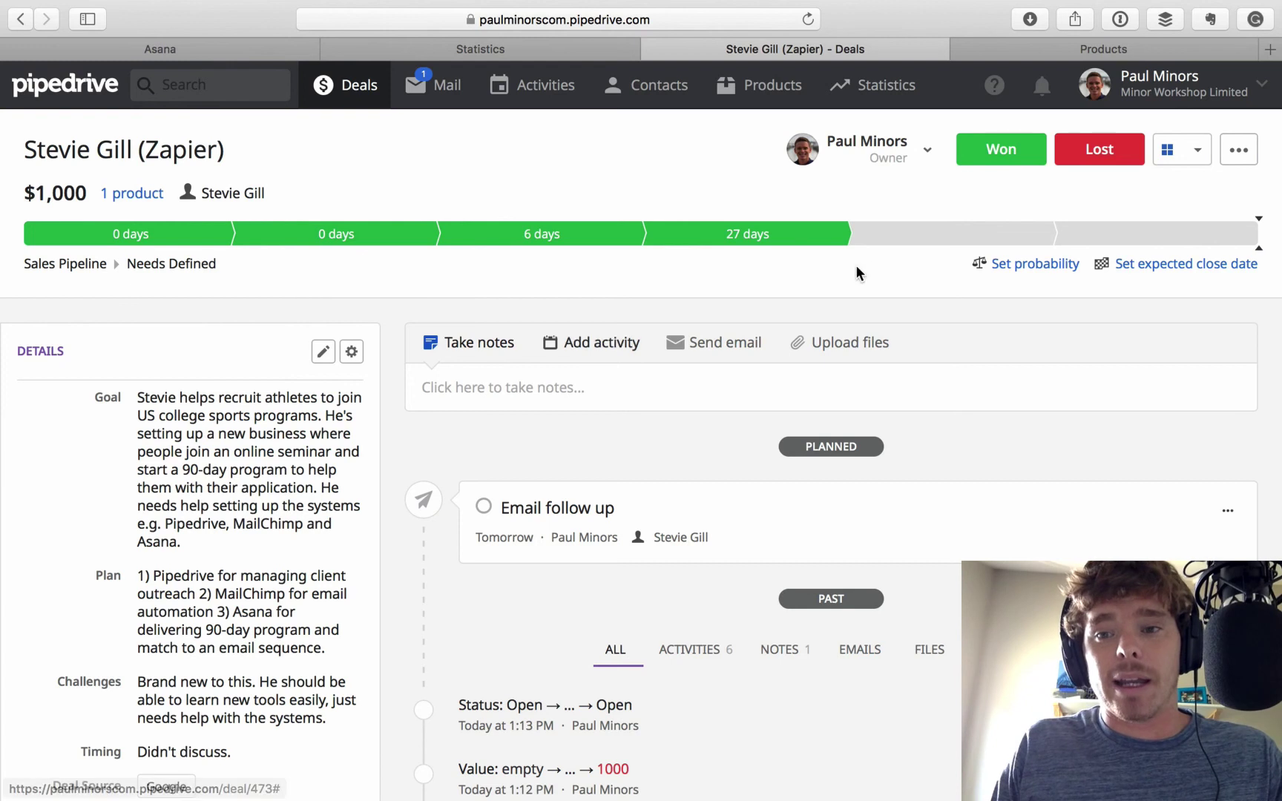
click(1100, 149)
click(681, 155)
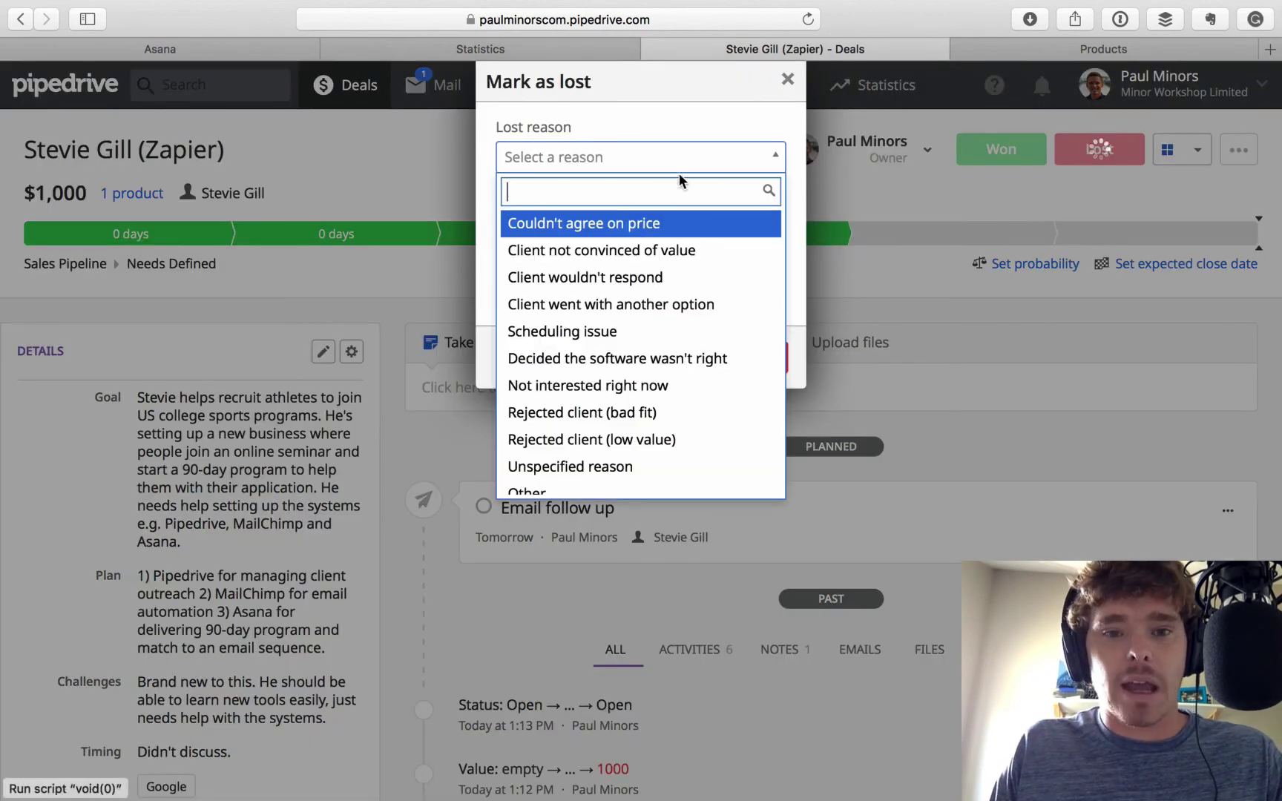
click(763, 373)
click(755, 357)
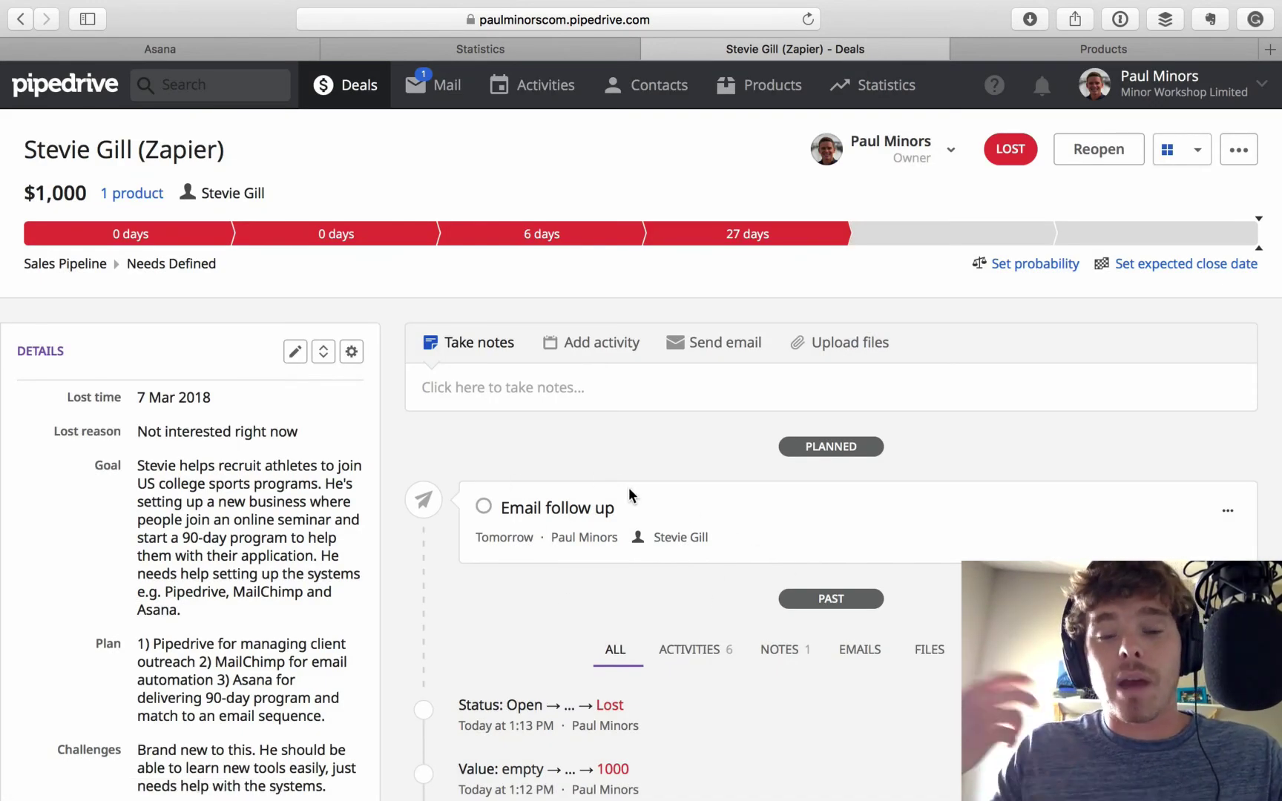
click(1068, 149)
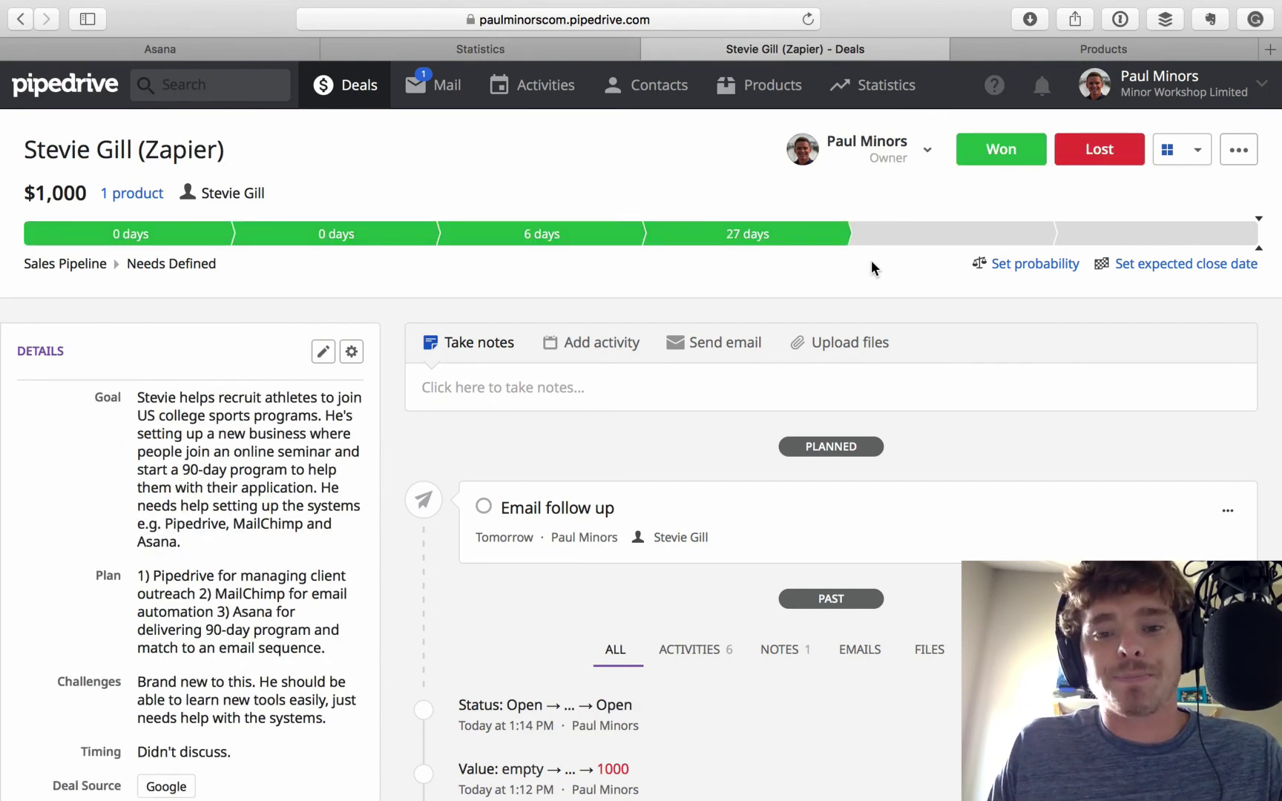
click(604, 46)
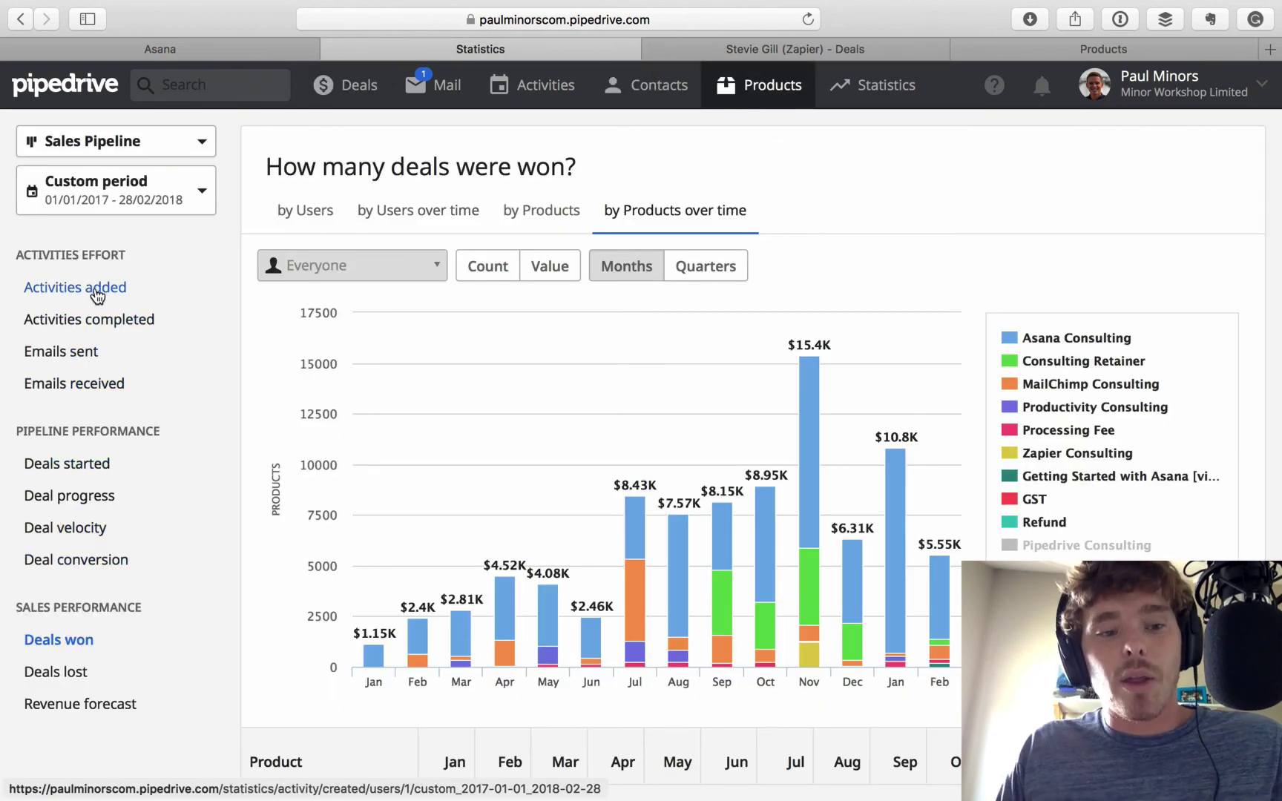
Show the Deal conversion report by stages (41% won) and check the talking-point notes.
click(88, 560)
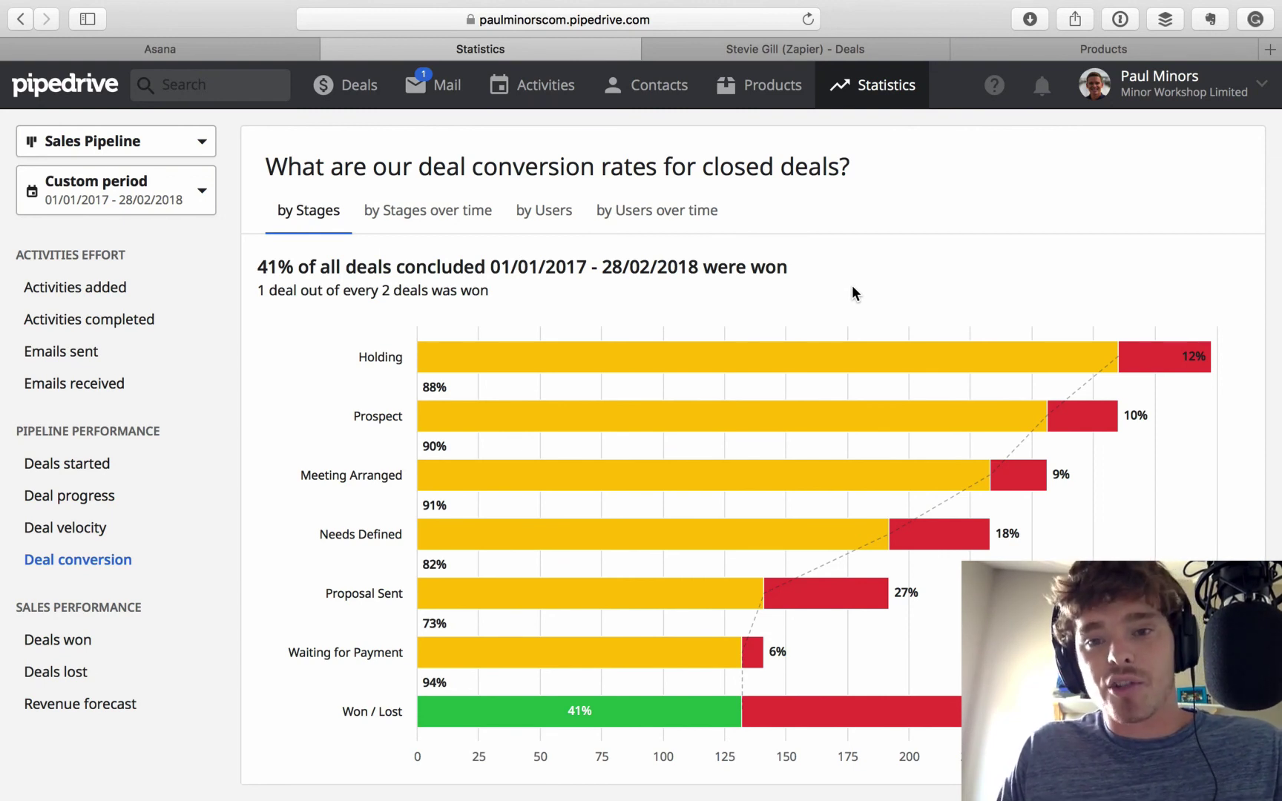
key(ctrl+shift+e)
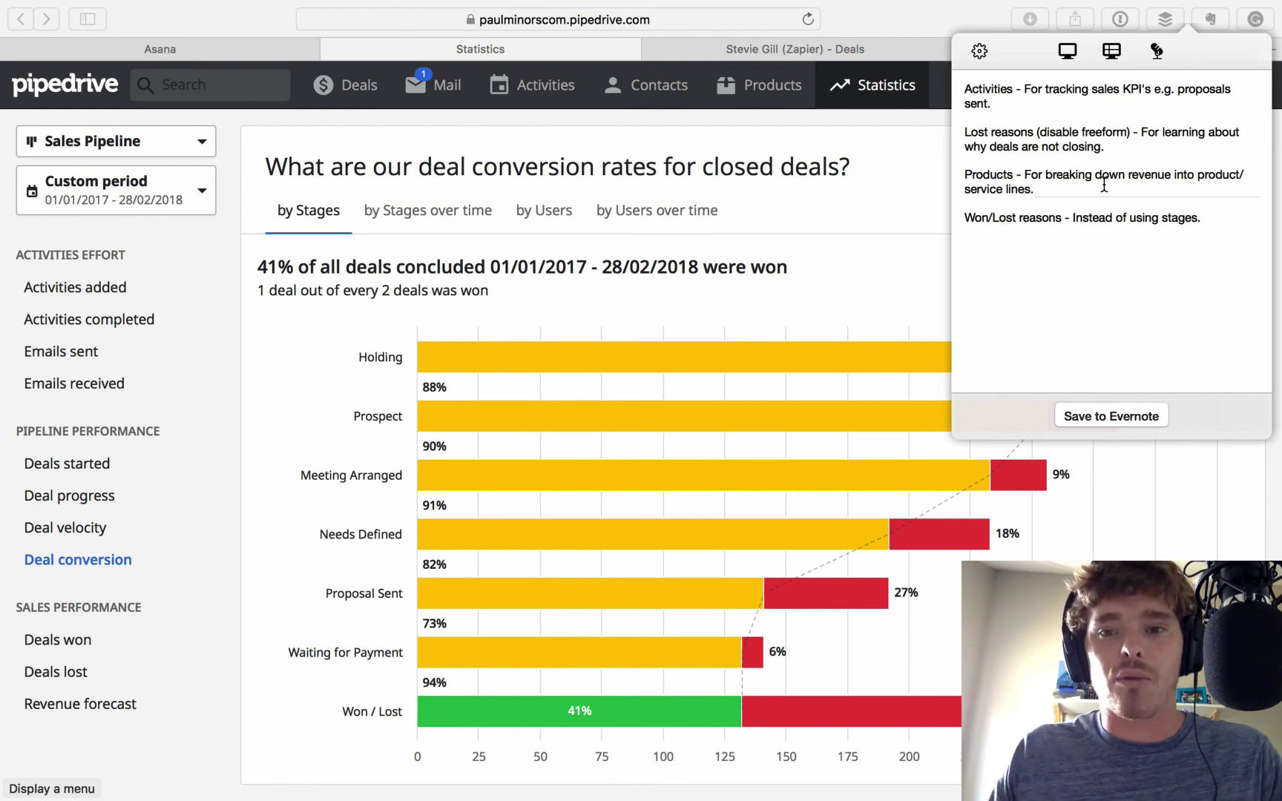
click(905, 217)
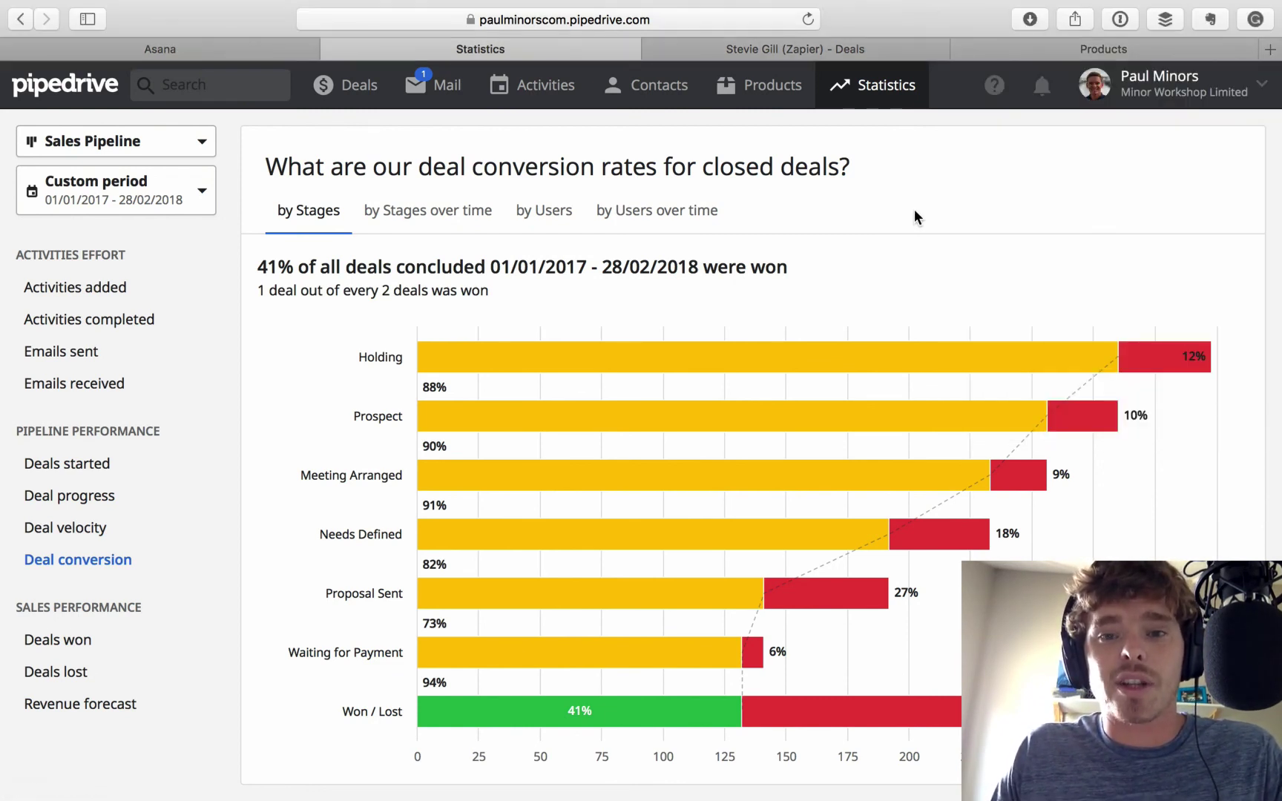